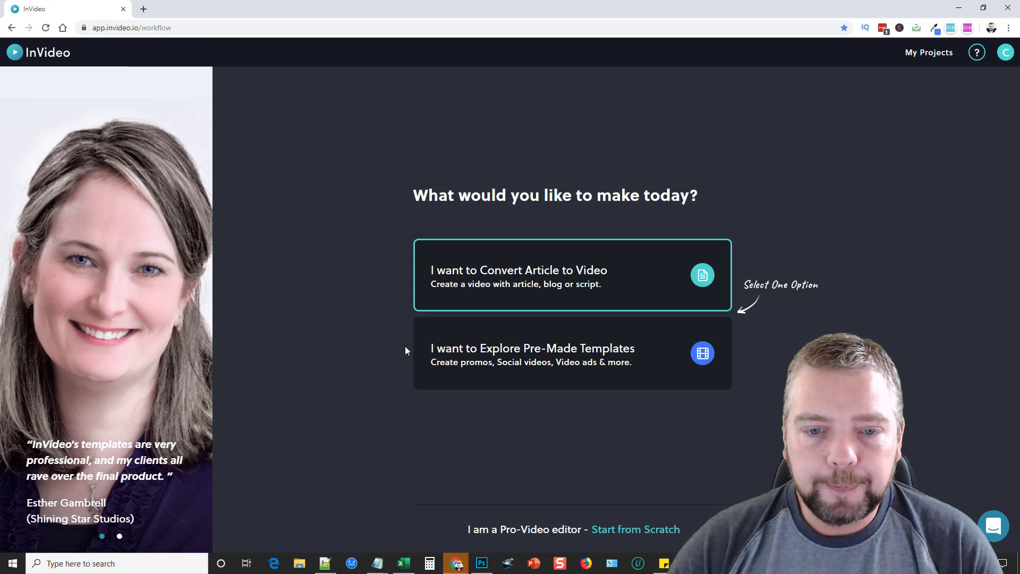
# Step: Open the template gallery and check the aspect-ratio filter list without changing it
pyautogui.click(560, 359)
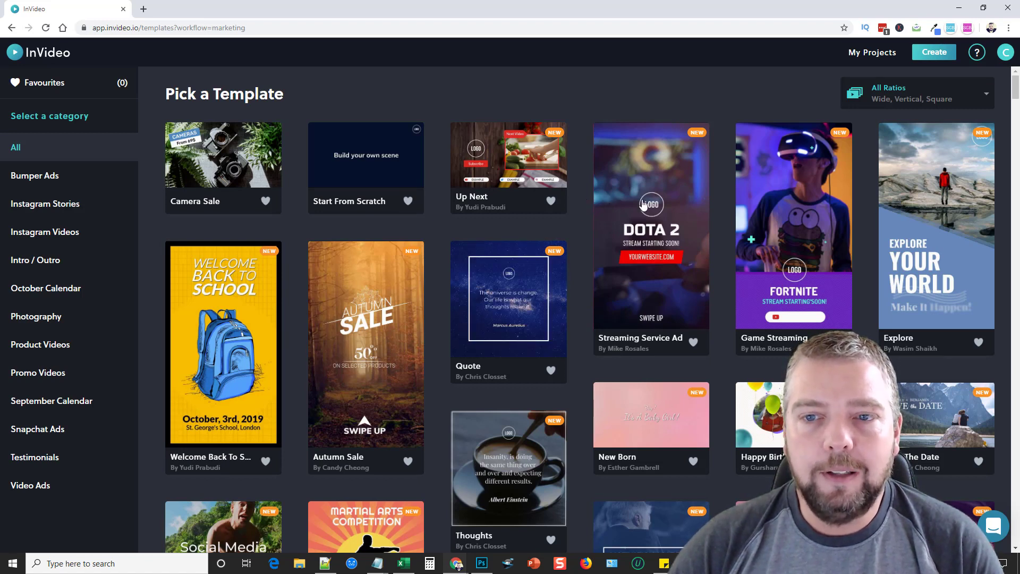
pyautogui.click(941, 93)
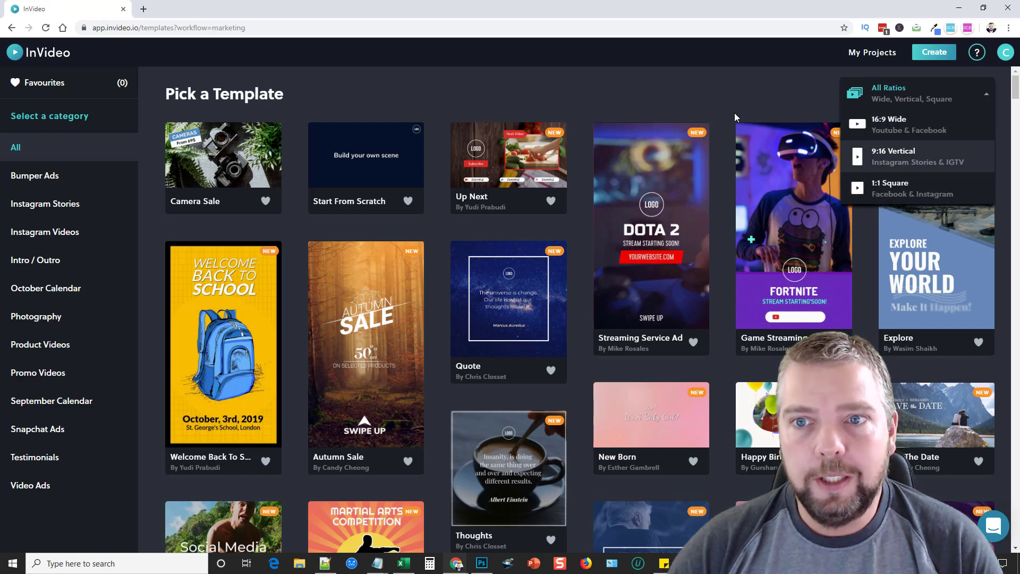
pyautogui.click(715, 98)
# Step: Scroll through the Pick a Template grid to find the New Menu template
pyautogui.scroll(-5, 443, 320)
pyautogui.scroll(-10, 445, 316)
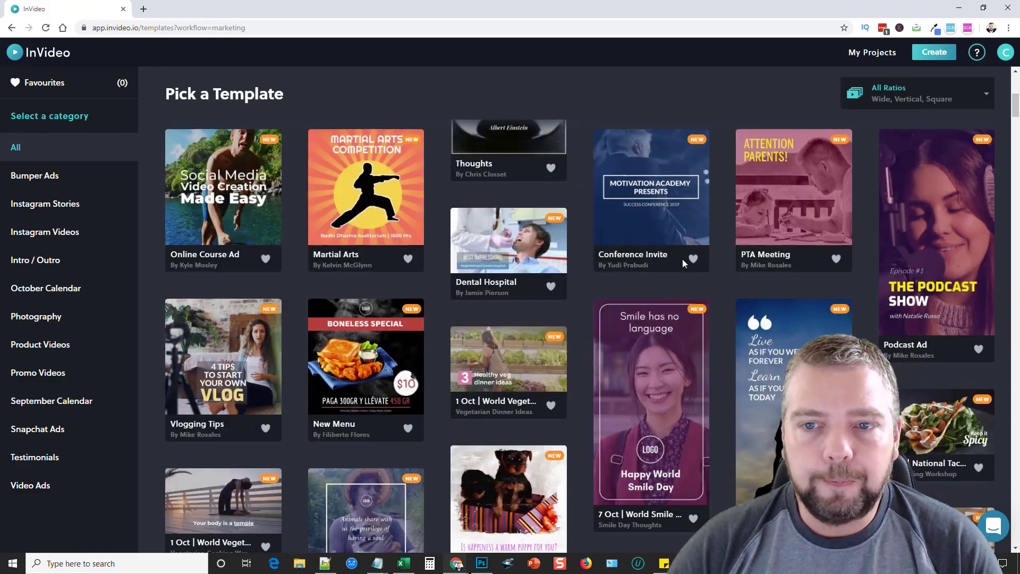
pyautogui.scroll(-15, 565, 340)
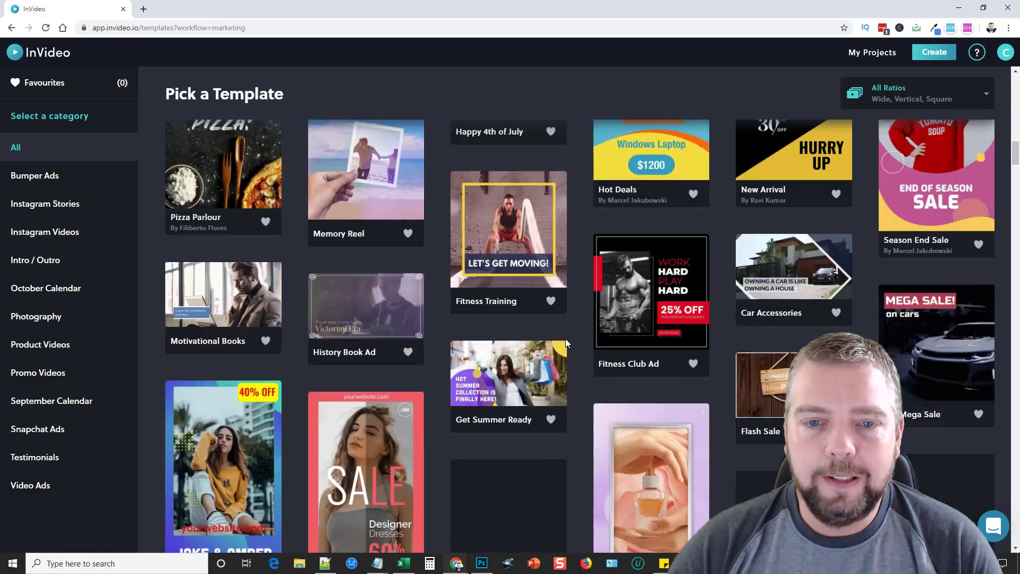
pyautogui.scroll(-15, 555, 336)
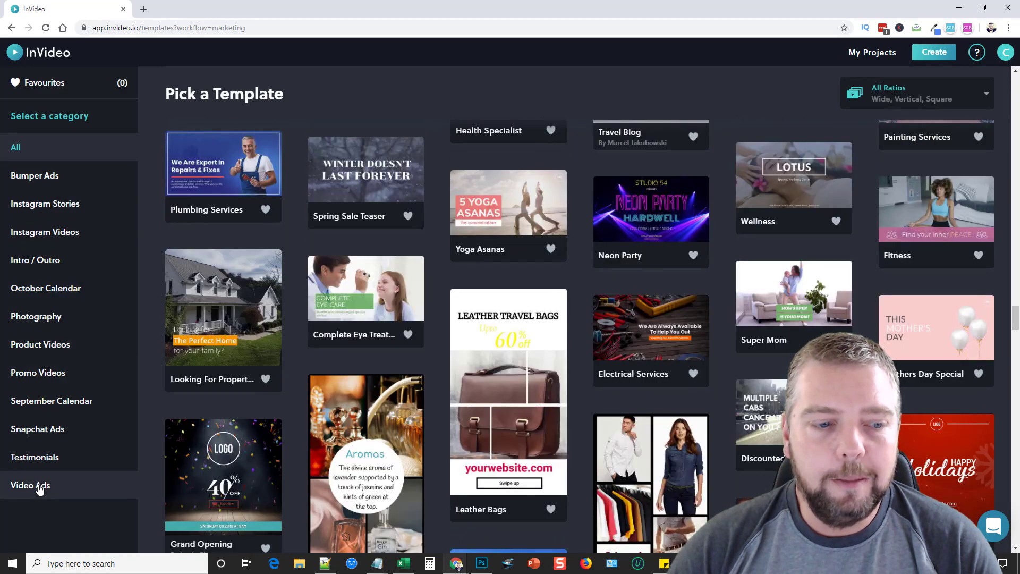
pyautogui.scroll(20, 587, 348)
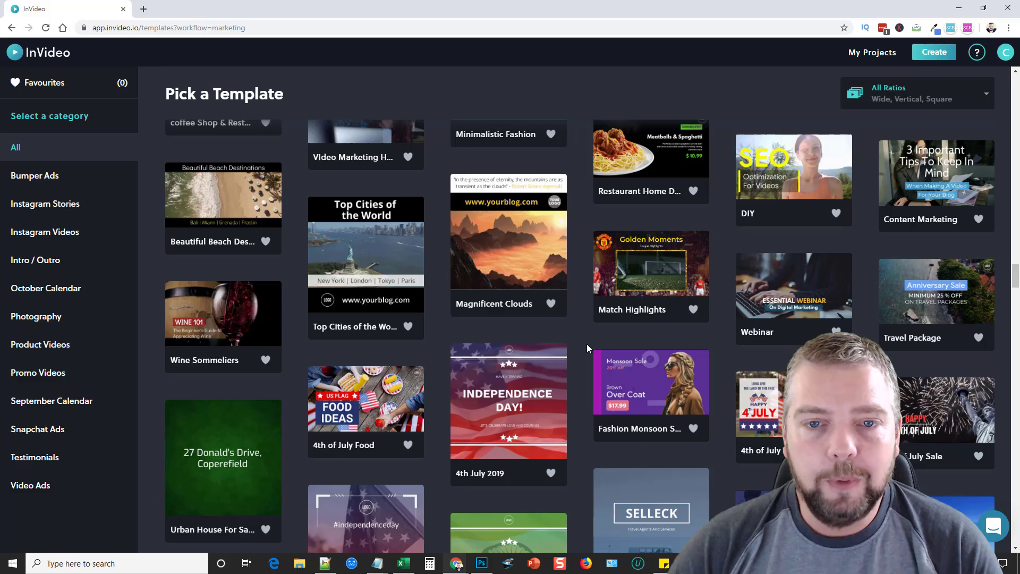
pyautogui.scroll(20, 588, 348)
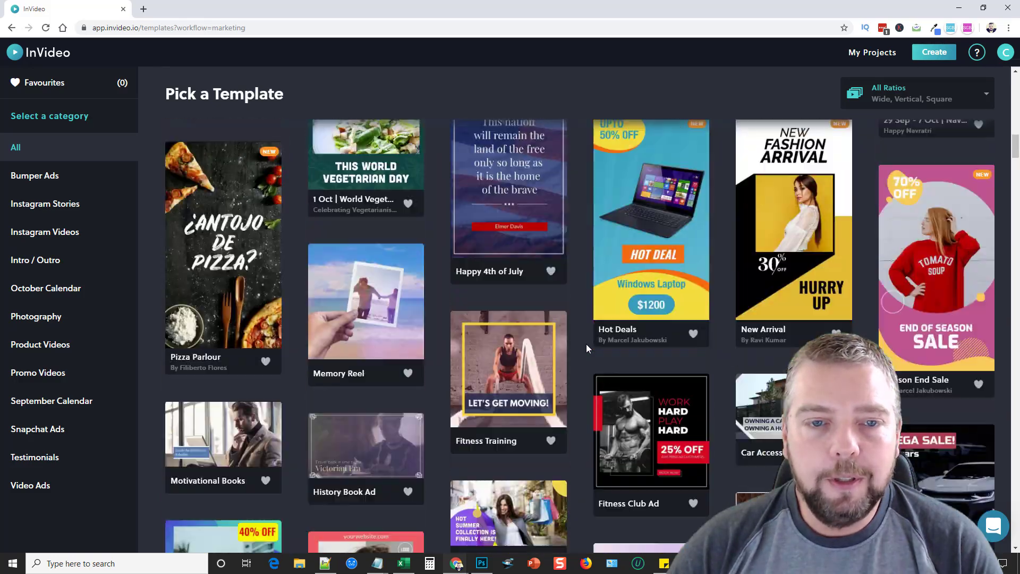
pyautogui.scroll(4, 585, 343)
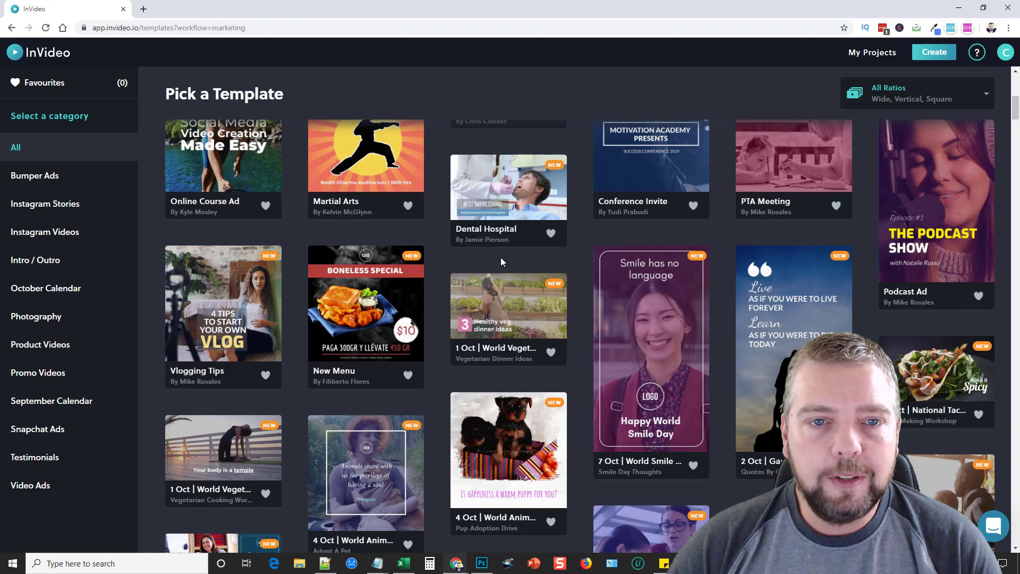
pyautogui.scroll(7, 501, 258)
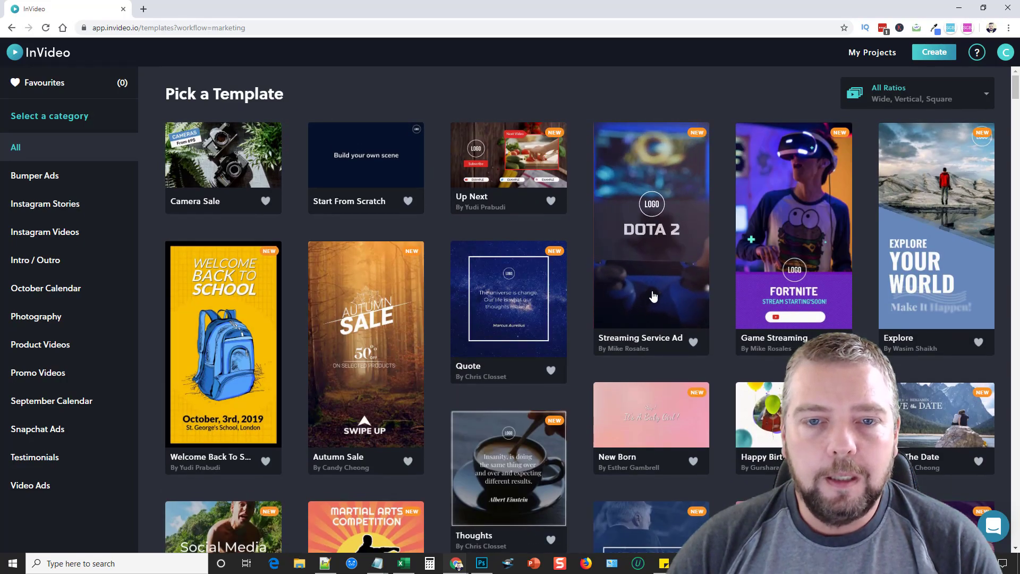
pyautogui.scroll(-4, 653, 297)
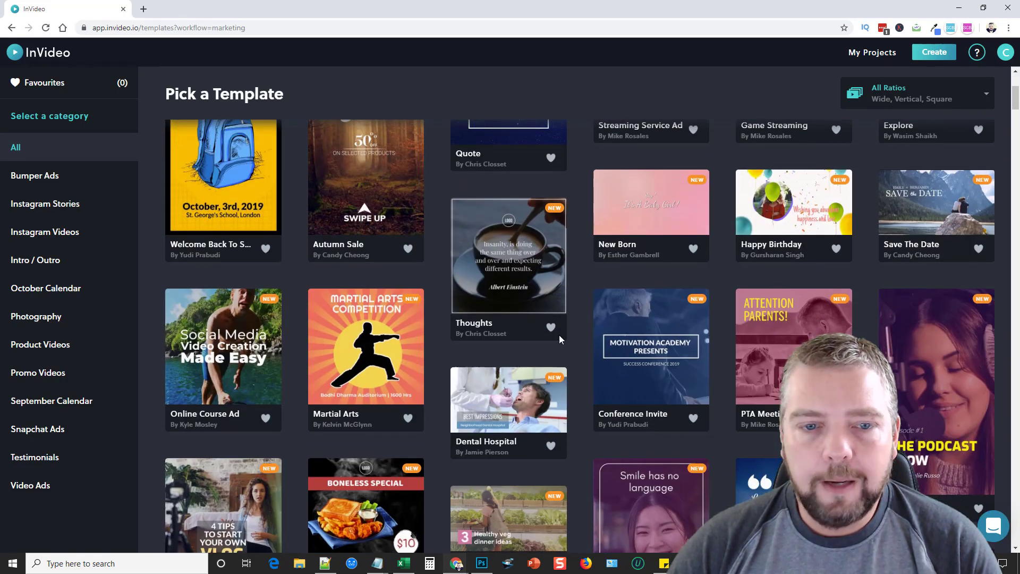
pyautogui.scroll(-3, 572, 326)
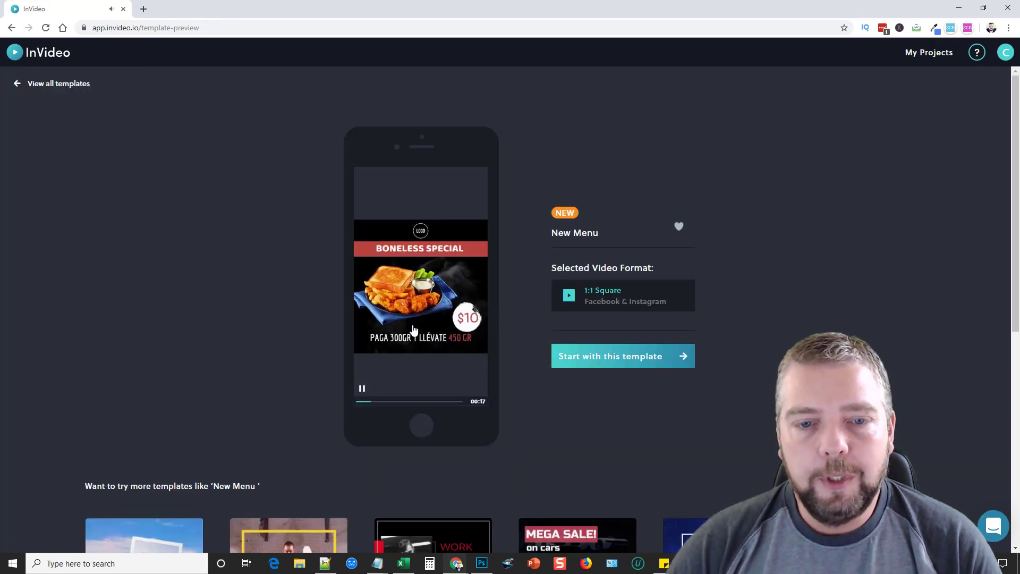
# Step: Pause the New Menu preview and start a new project from that template
pyautogui.click(362, 388)
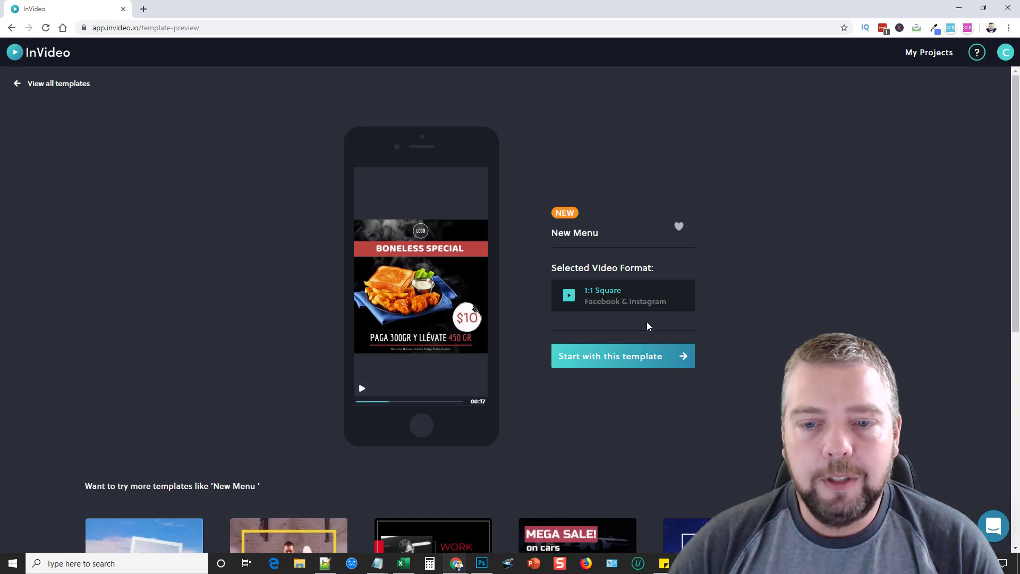
pyautogui.click(615, 359)
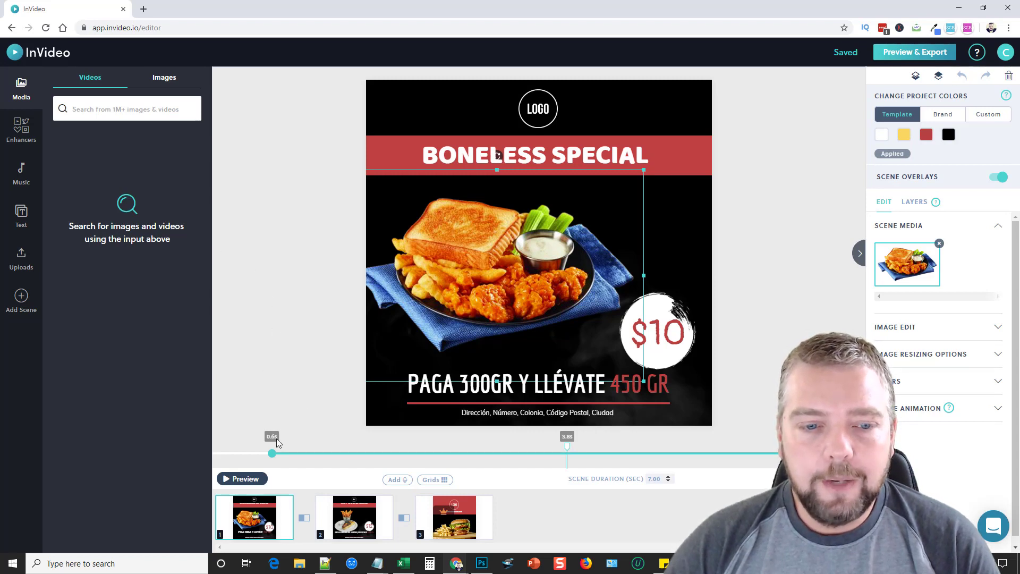
pyautogui.moveTo(277, 525)
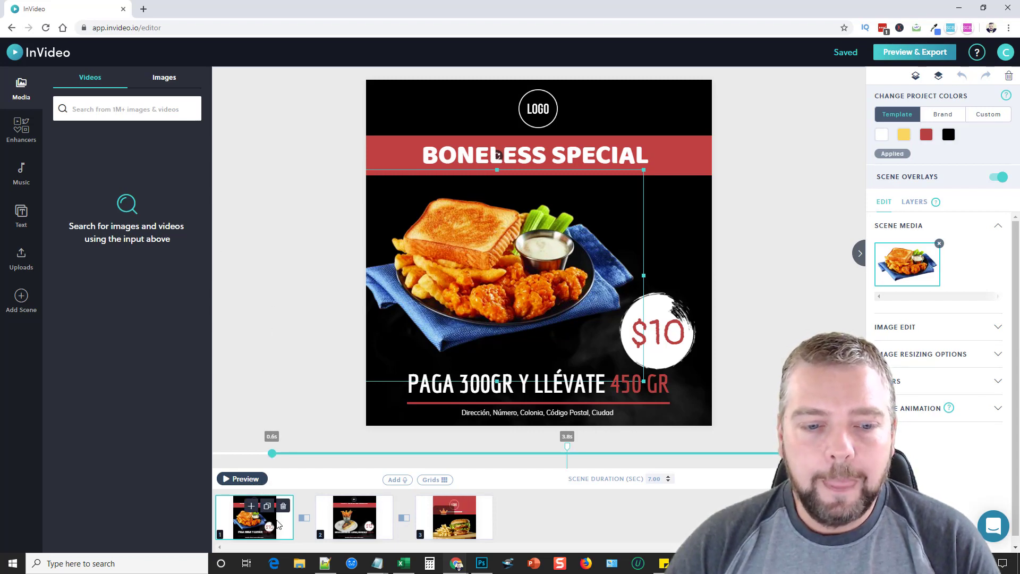
pyautogui.moveTo(460, 523)
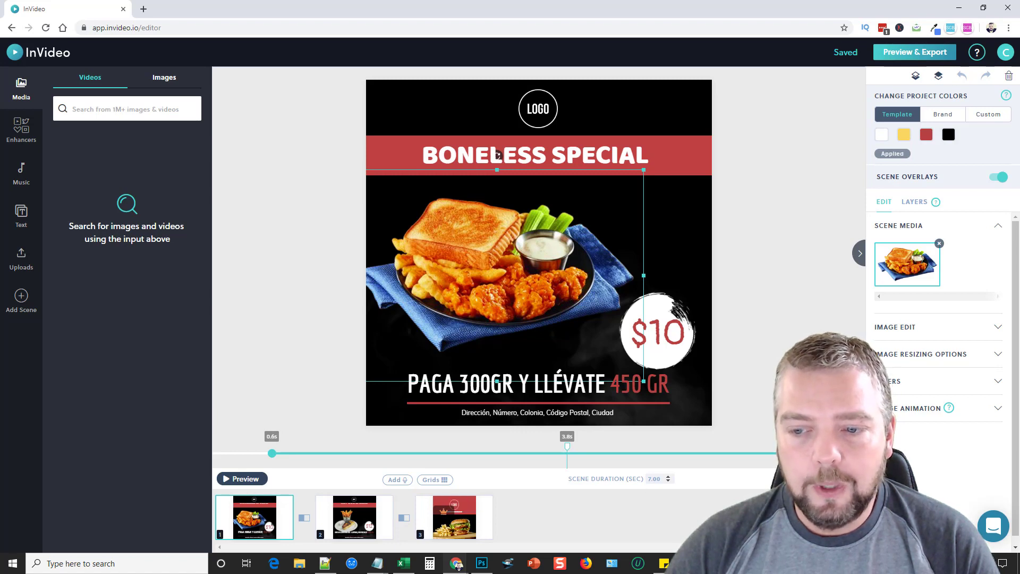
pyautogui.click(244, 479)
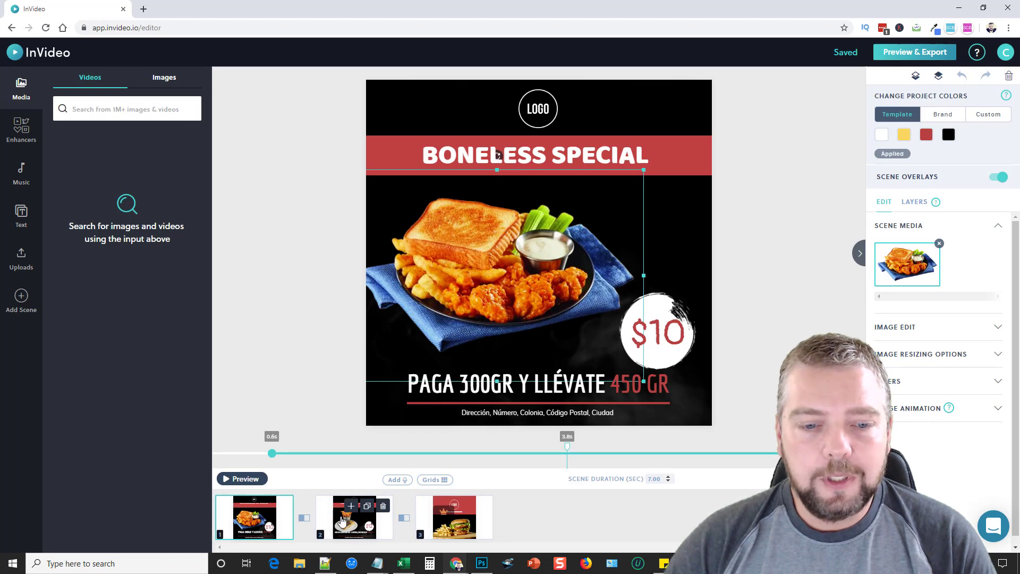
pyautogui.click(319, 517)
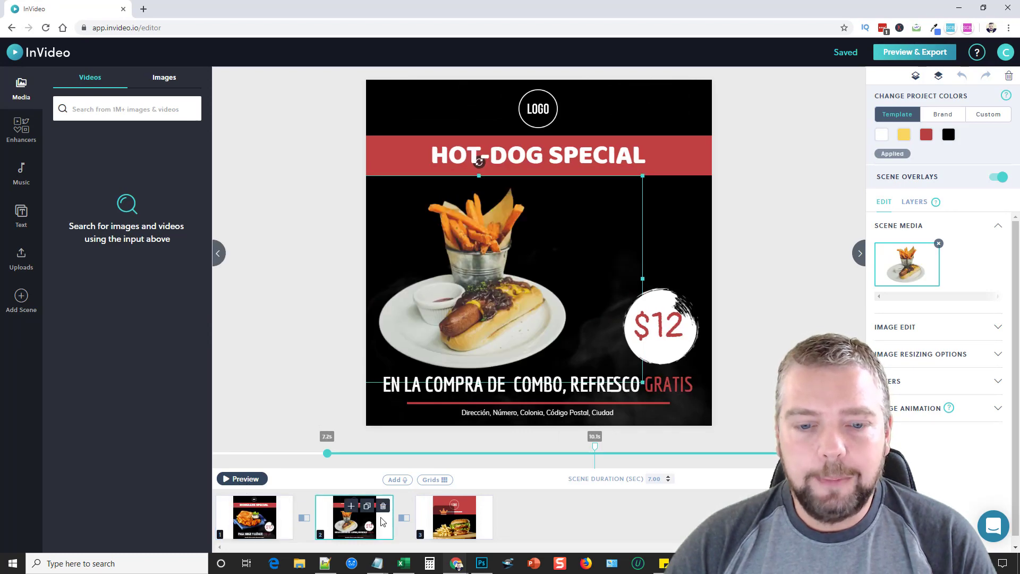
pyautogui.click(439, 534)
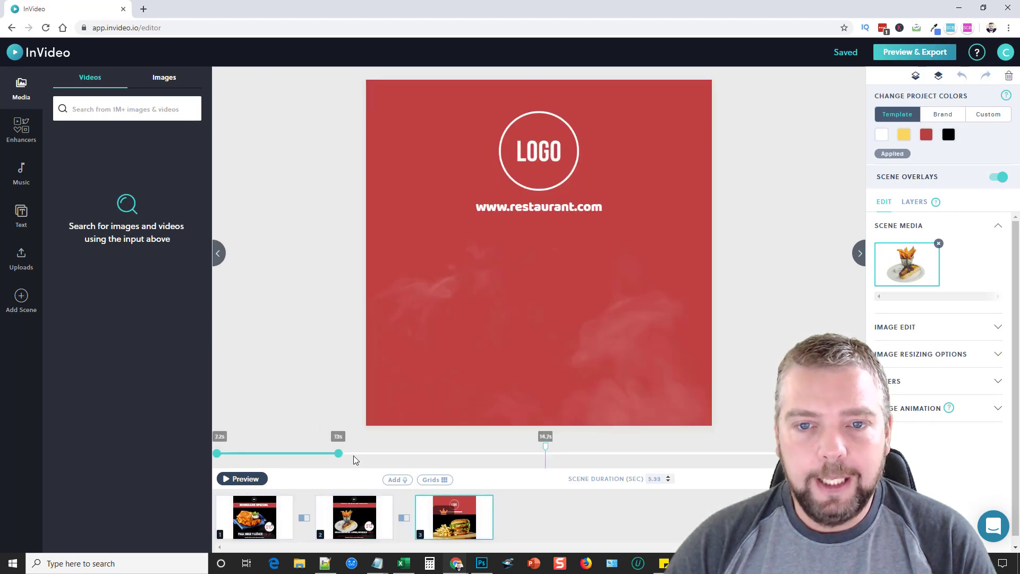
pyautogui.click(231, 520)
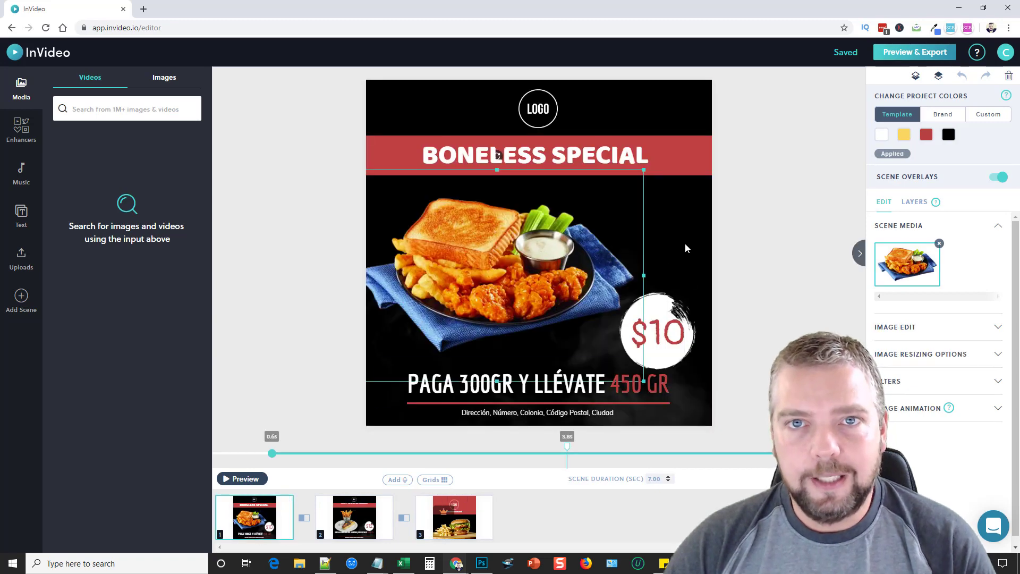
pyautogui.click(896, 56)
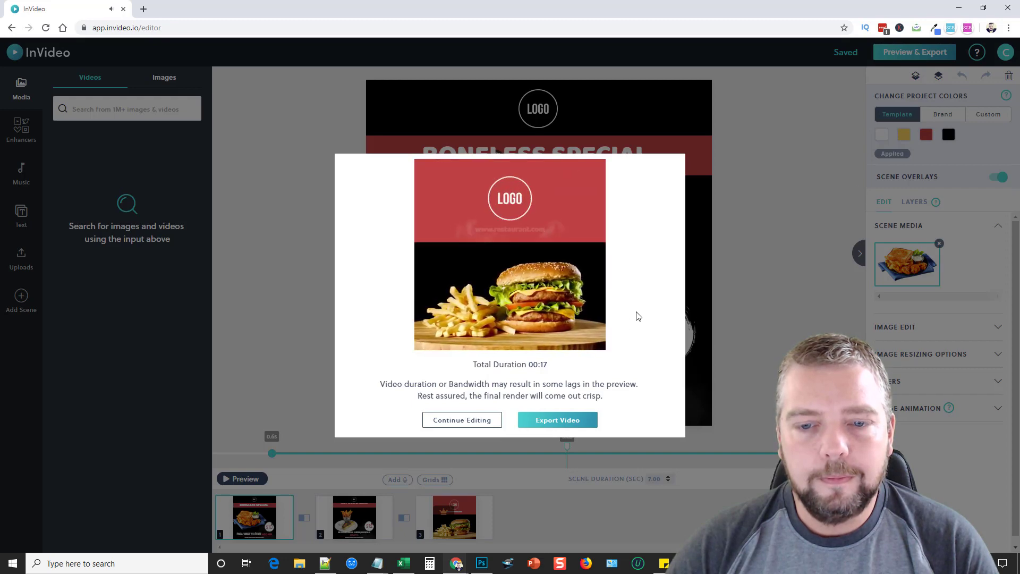
pyautogui.click(479, 420)
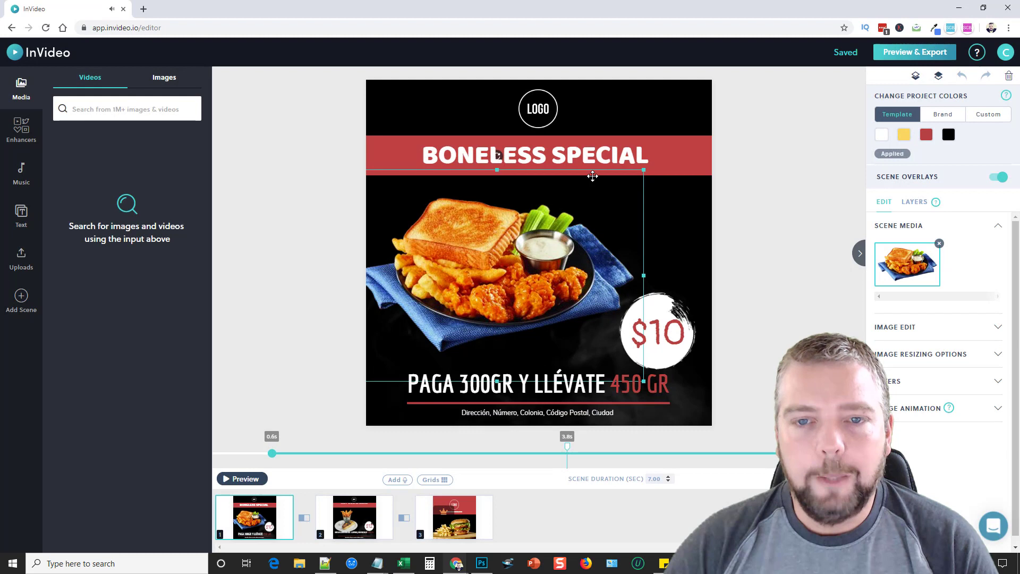
# Step: Save the project and search the stock videos for 'food'
pyautogui.moveTo(453, 507)
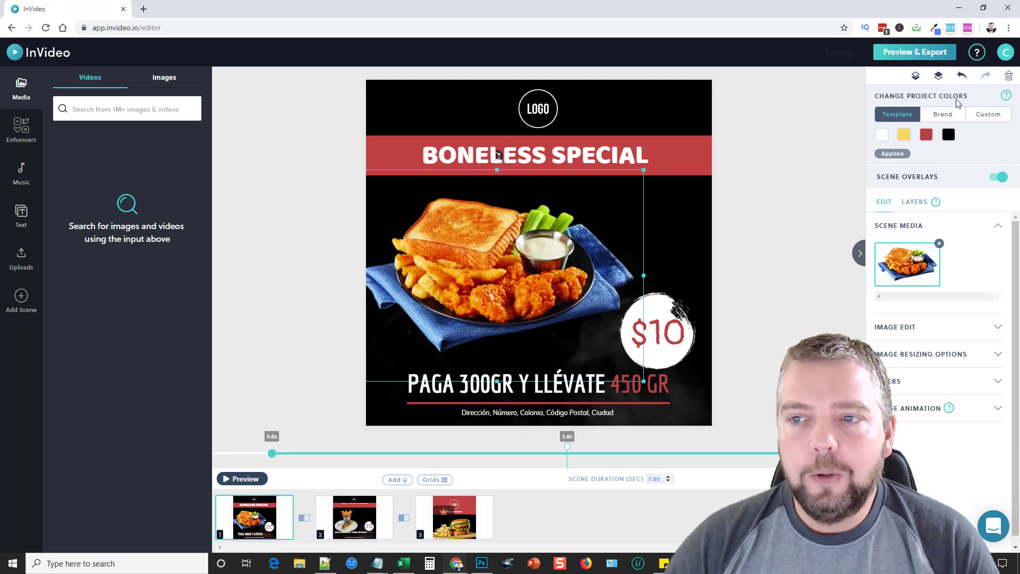
pyautogui.click(848, 52)
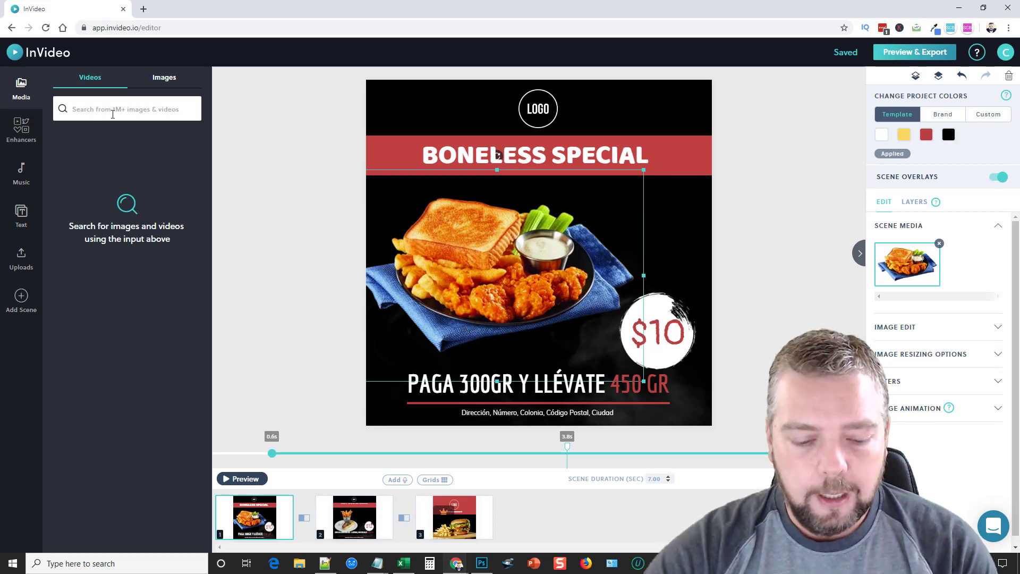
pyautogui.press('Return')
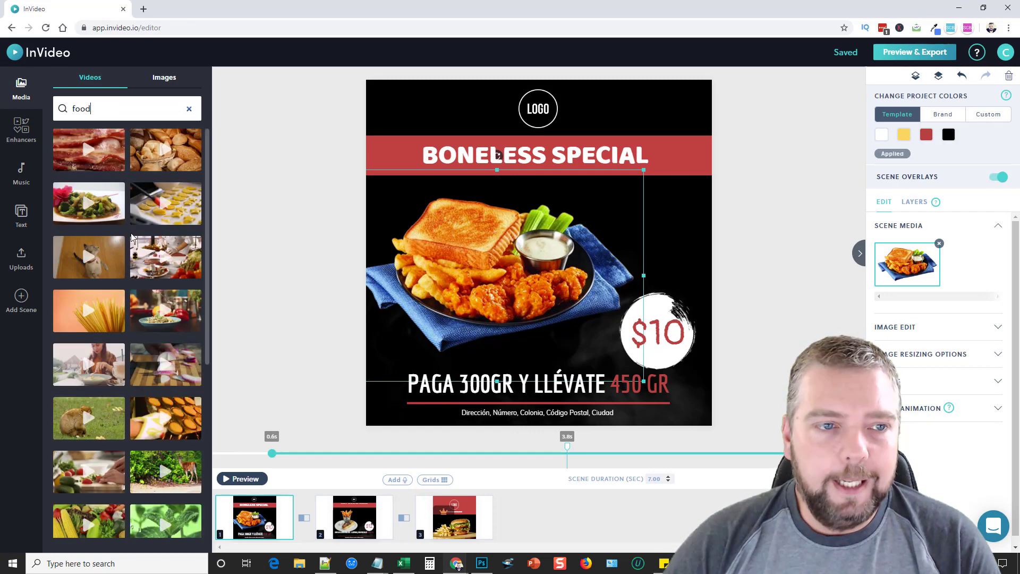
# Step: Drag the chef preparing food clip onto the scene to bring up its trim options
pyautogui.scroll(-10, 147, 313)
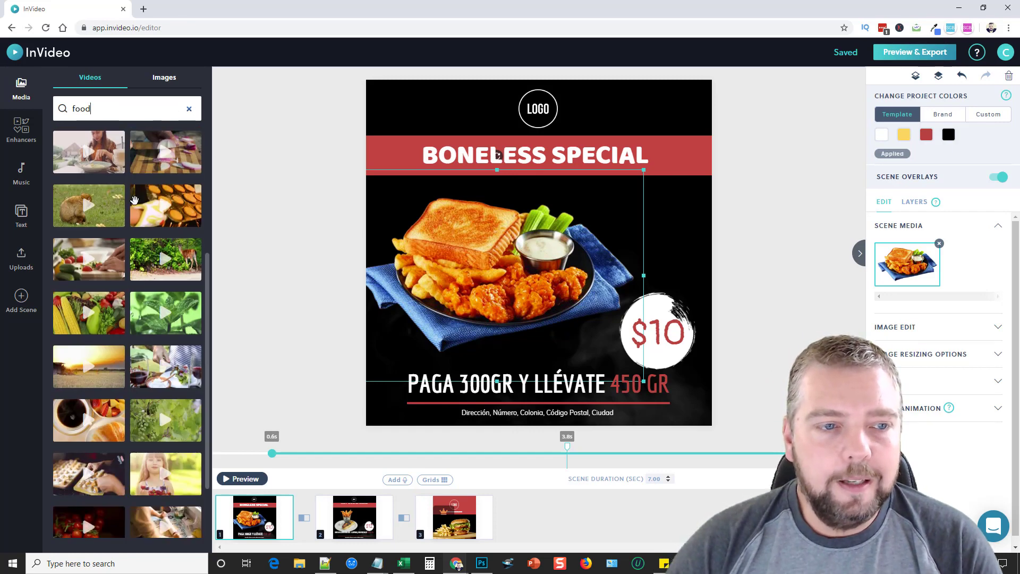
pyautogui.scroll(-10, 143, 319)
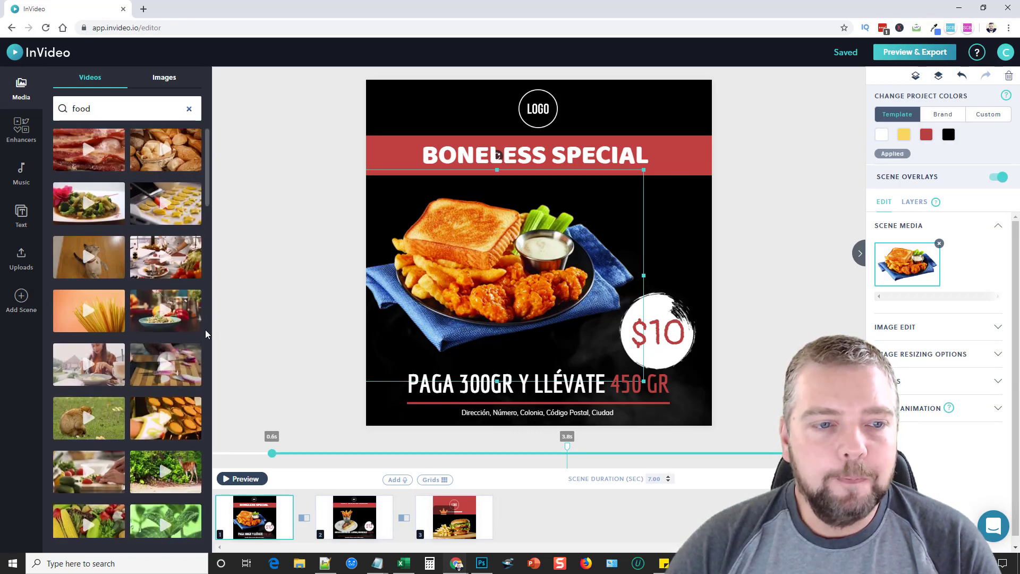
pyautogui.moveTo(184, 265); pyautogui.dragTo(630, 115)
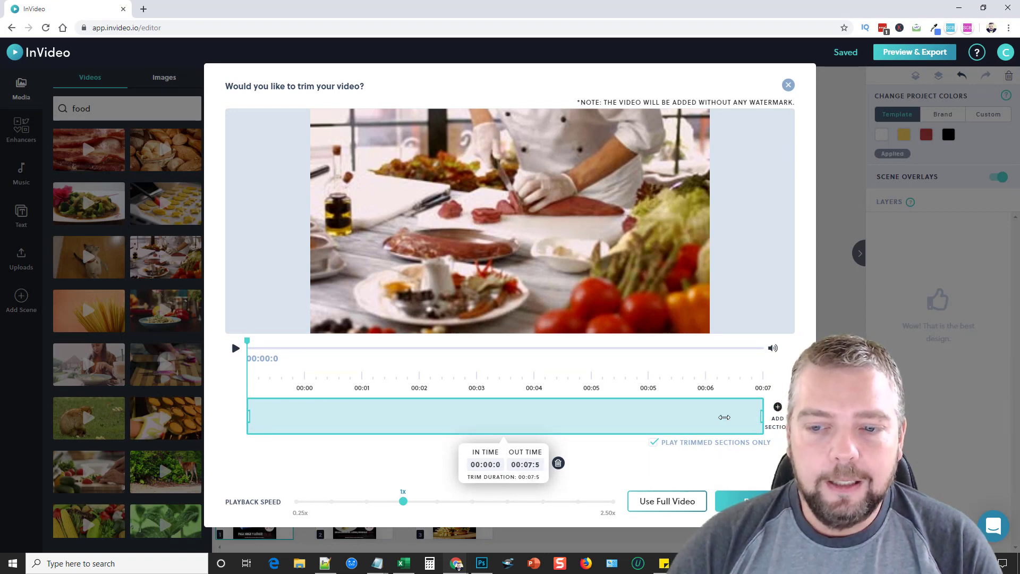
# Step: Insert the chef clip at full length, move it top-right, then delete it again
pyautogui.moveTo(724, 417); pyautogui.dragTo(764, 417)
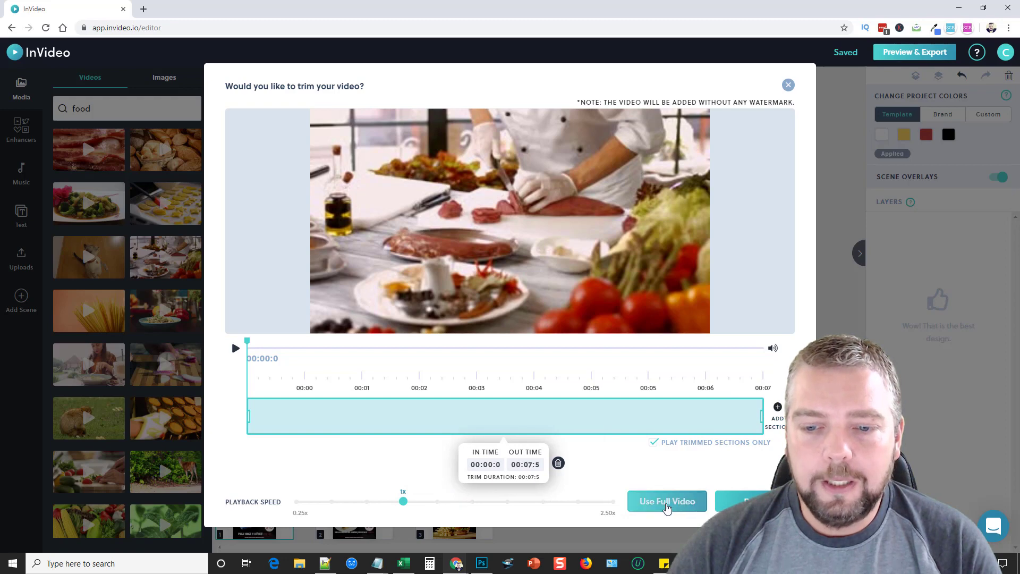
pyautogui.click(666, 501)
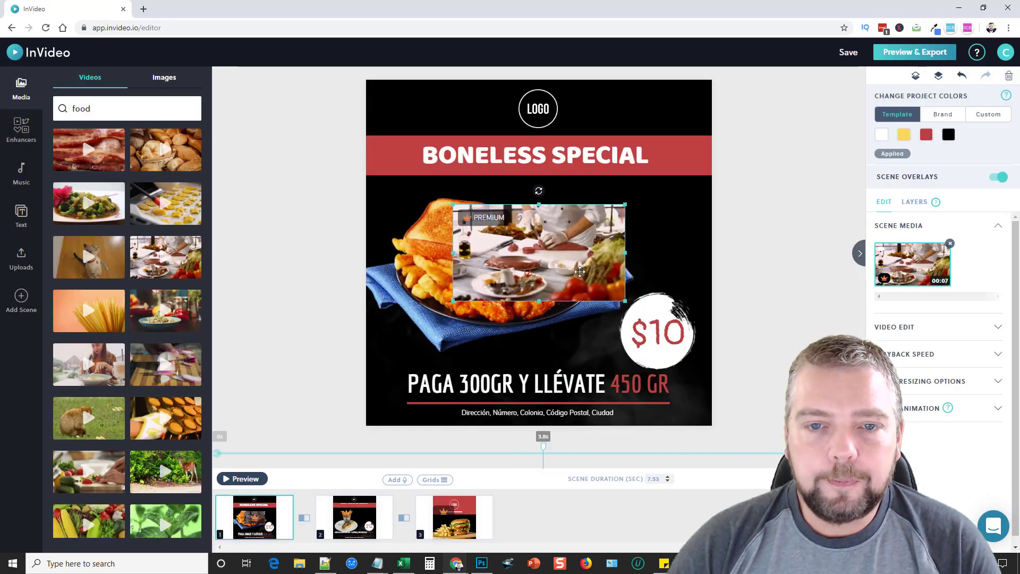
pyautogui.moveTo(579, 271); pyautogui.dragTo(664, 165)
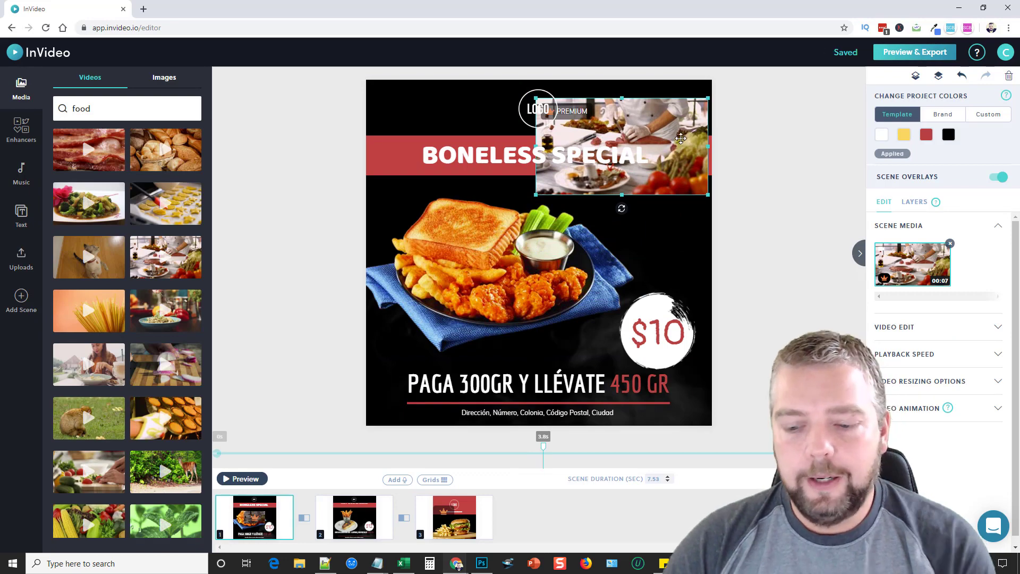
pyautogui.press('Delete')
pyautogui.click(568, 320)
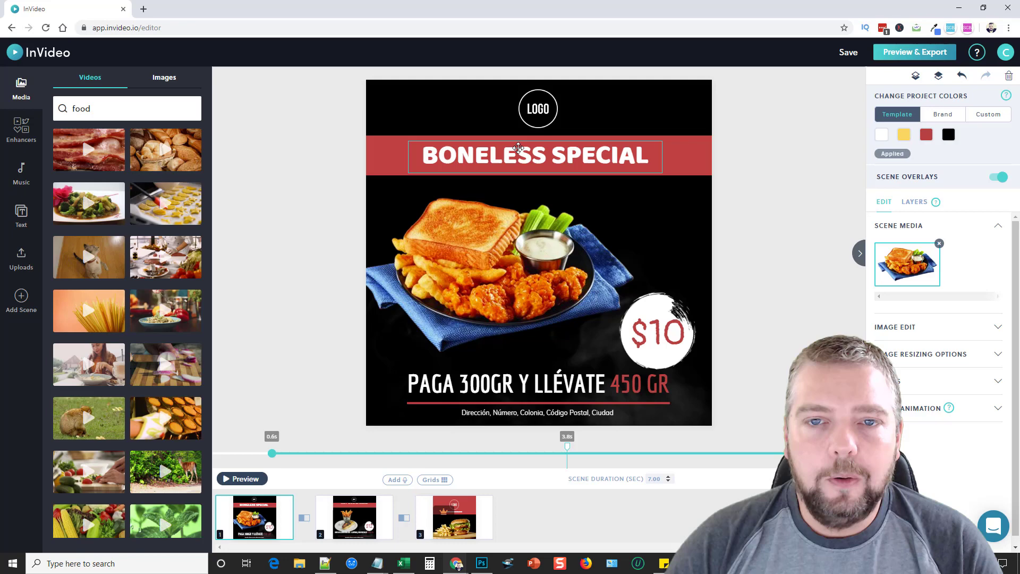
# Step: Review the BONELESS SPECIAL headline's Text Style and the $10 price text, then show Enhancers
pyautogui.click(471, 154)
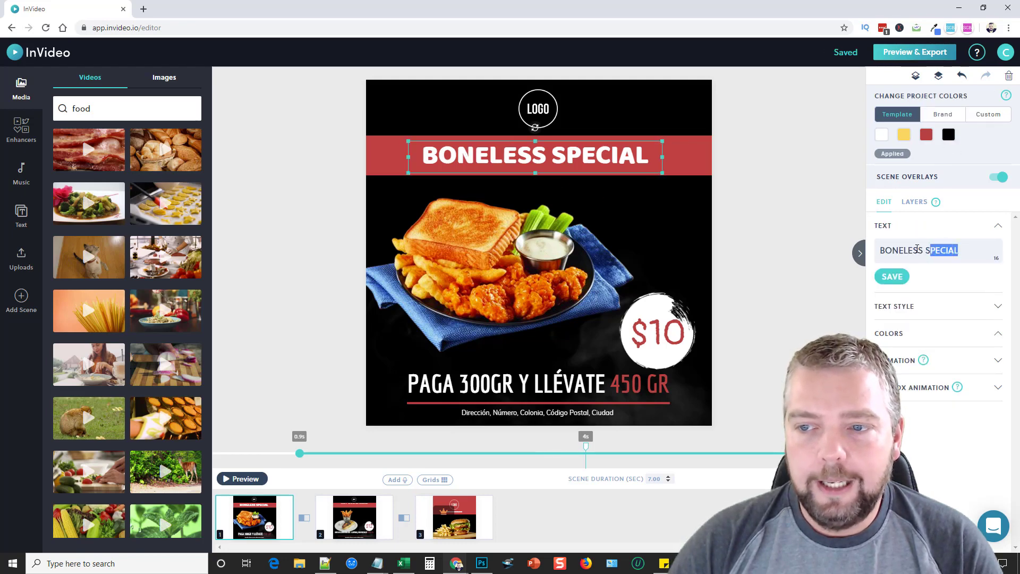
pyautogui.click(909, 309)
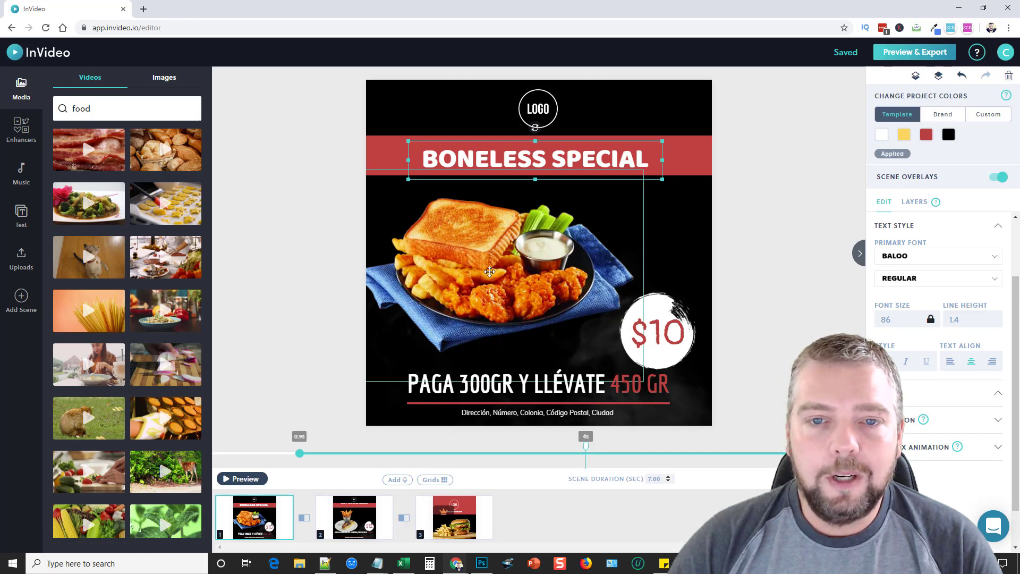
pyautogui.click(657, 337)
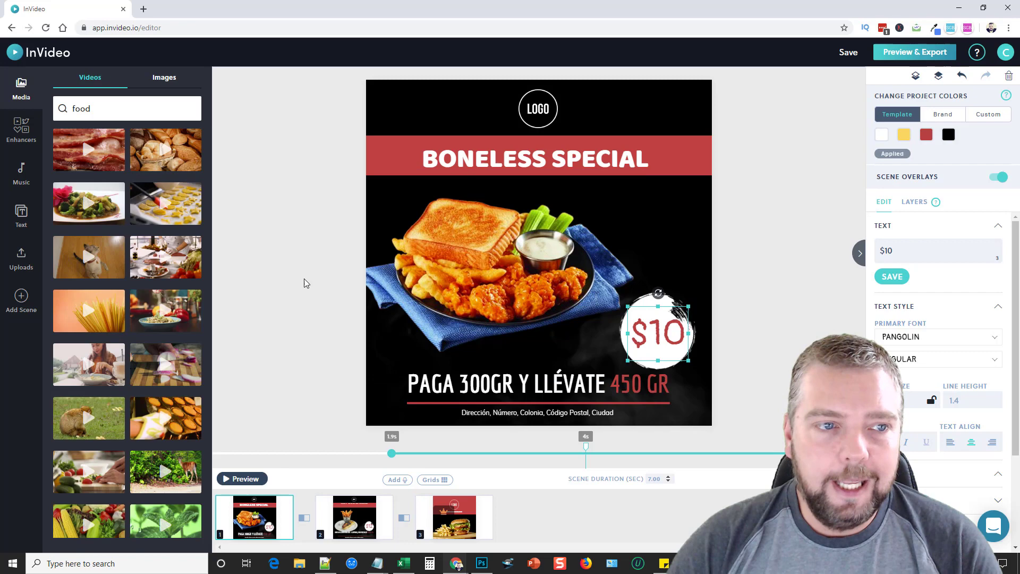
pyautogui.click(21, 130)
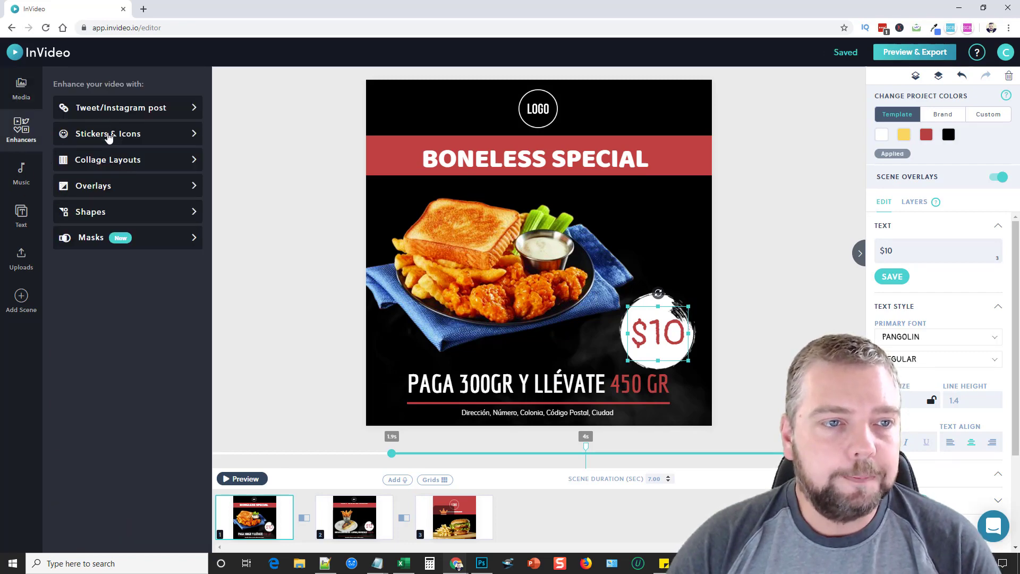
# Step: Look at the Tweet/Instagram post option, then browse the Stickers & Icons library
pyautogui.click(105, 112)
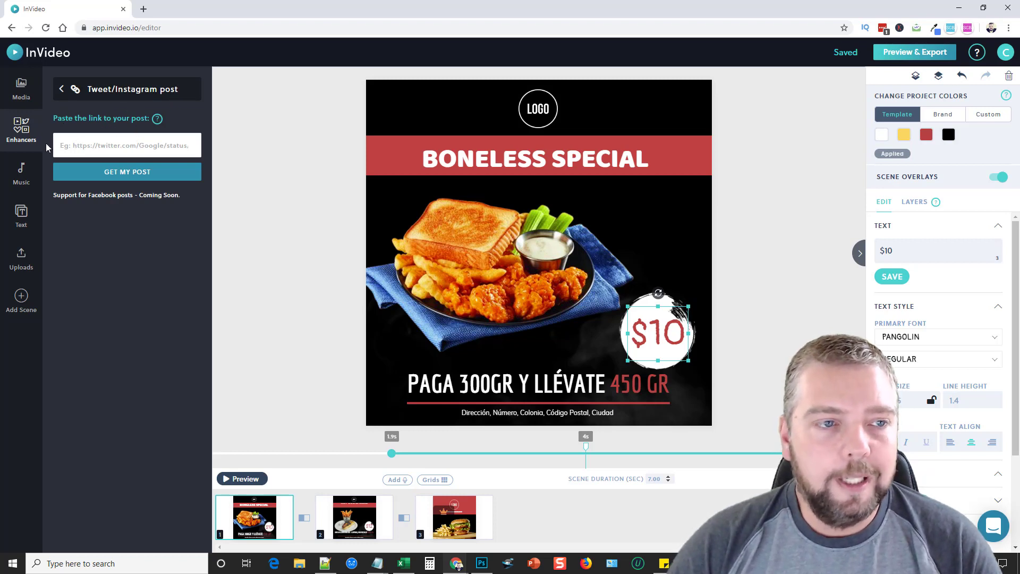
pyautogui.click(27, 137)
pyautogui.click(103, 137)
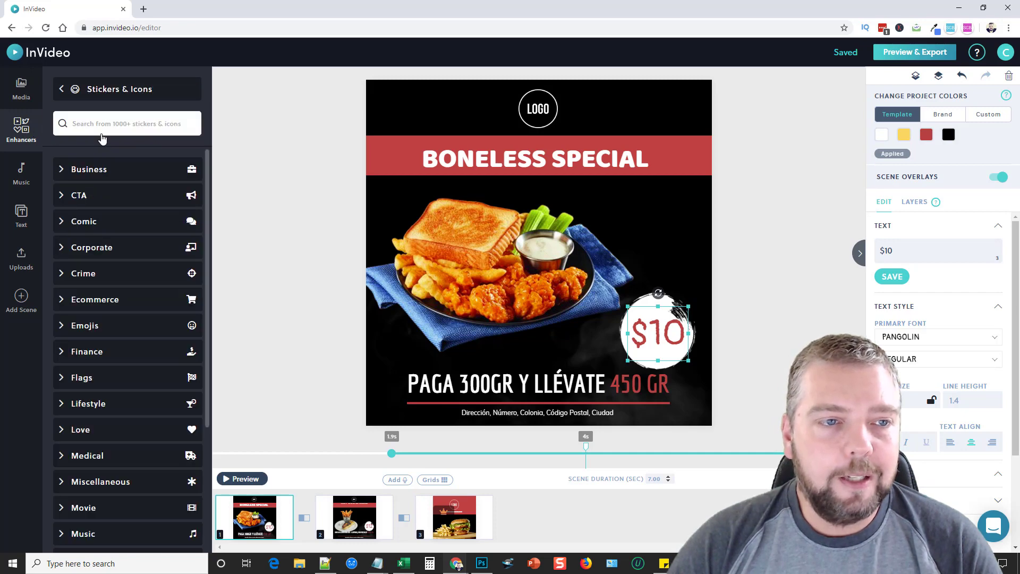
pyautogui.scroll(-3, 109, 306)
pyautogui.scroll(3, 113, 379)
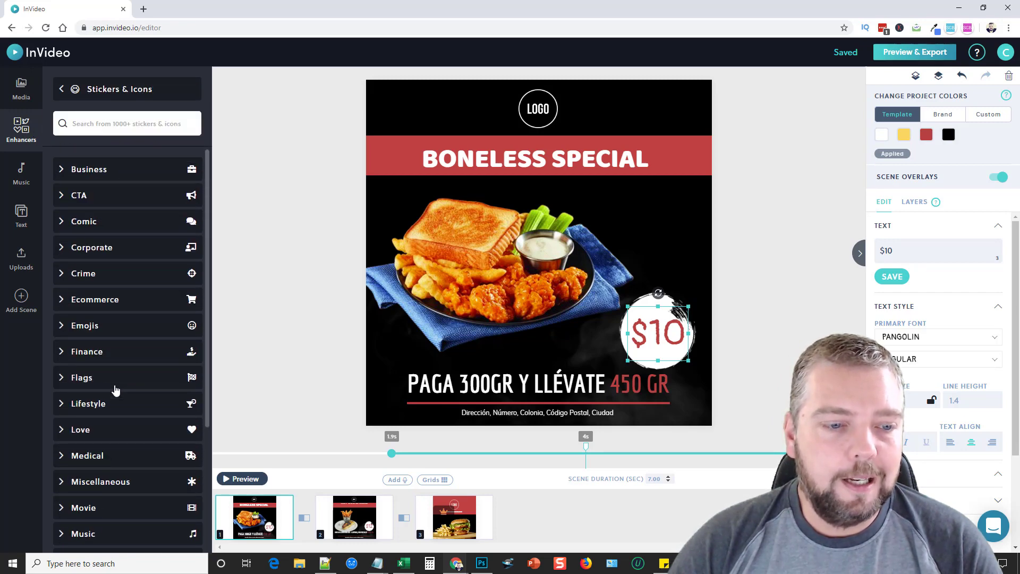
# Step: Browse the CTA stickers, glance at Music, and bring up the Text options
pyautogui.click(83, 198)
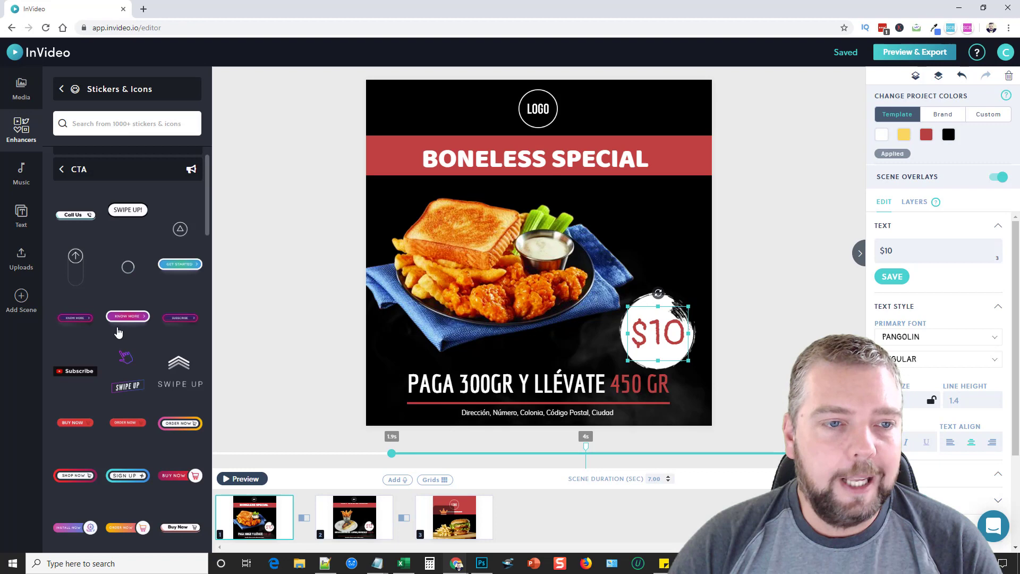
pyautogui.scroll(-5, 120, 345)
pyautogui.scroll(-10, 127, 374)
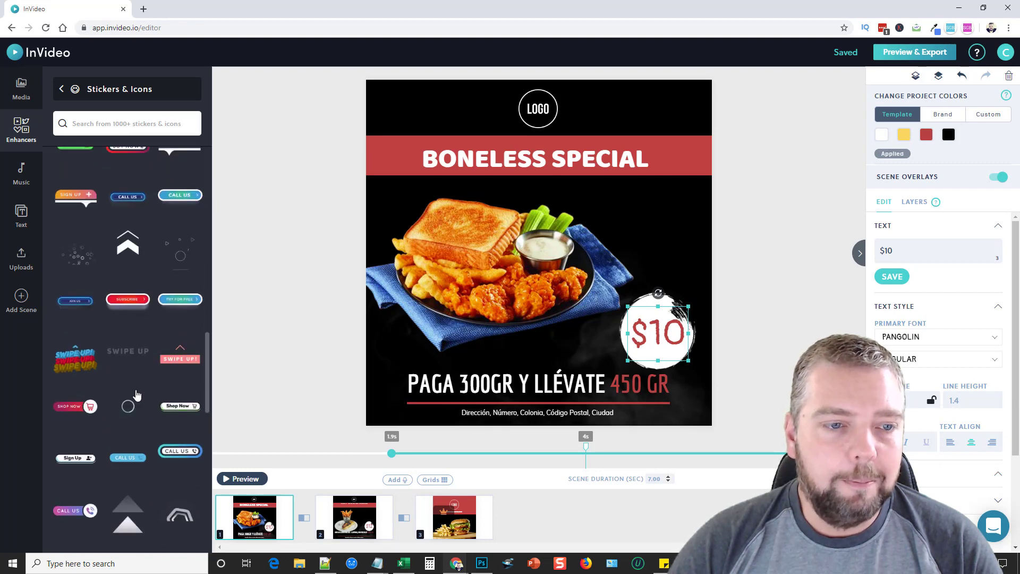
pyautogui.scroll(3, 136, 390)
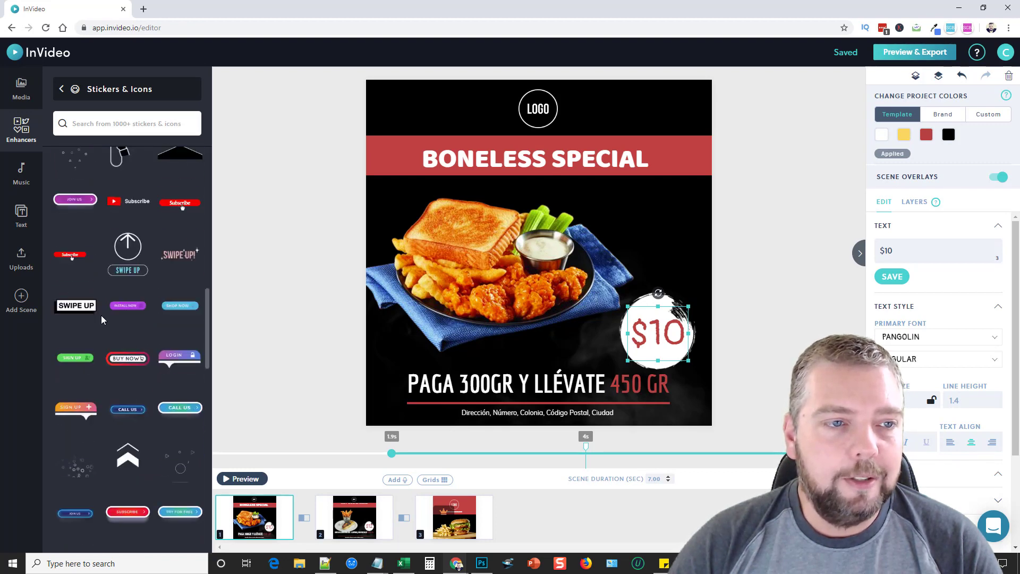
pyautogui.click(22, 173)
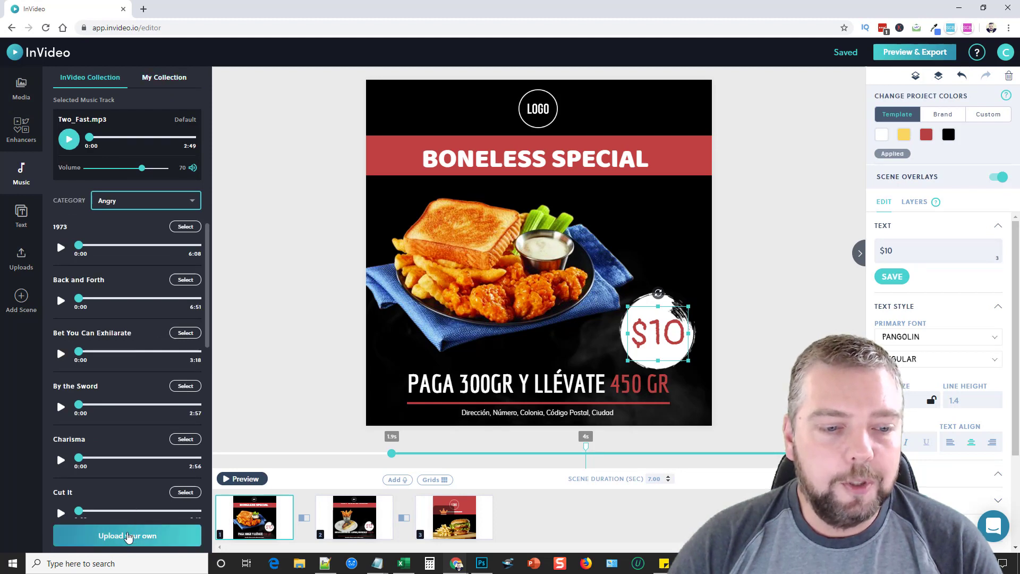
pyautogui.click(21, 215)
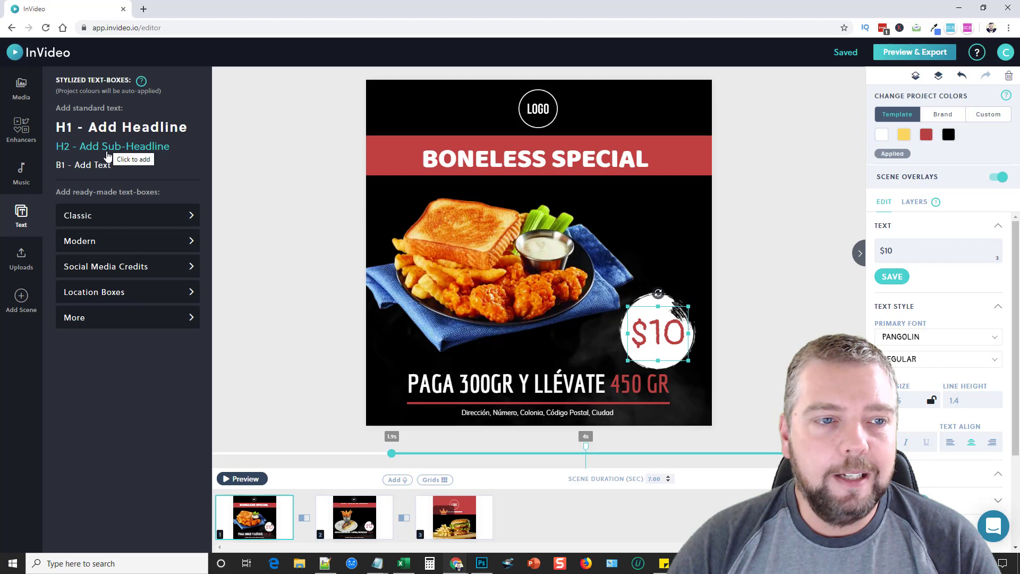
# Step: Browse the Classic and Modern text-box sets, then return to the 'food' video results
pyautogui.click(98, 219)
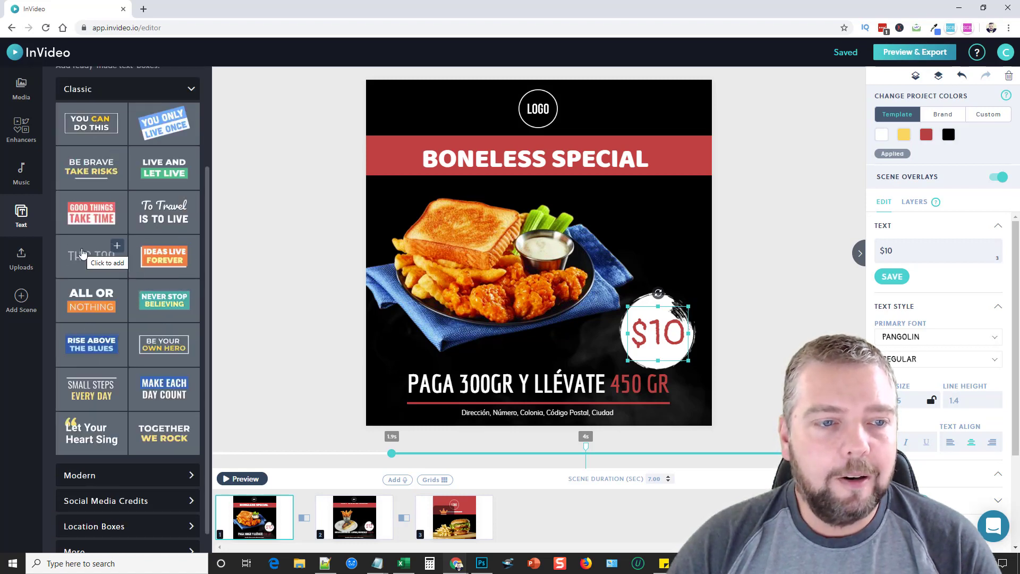
pyautogui.scroll(-1, 82, 253)
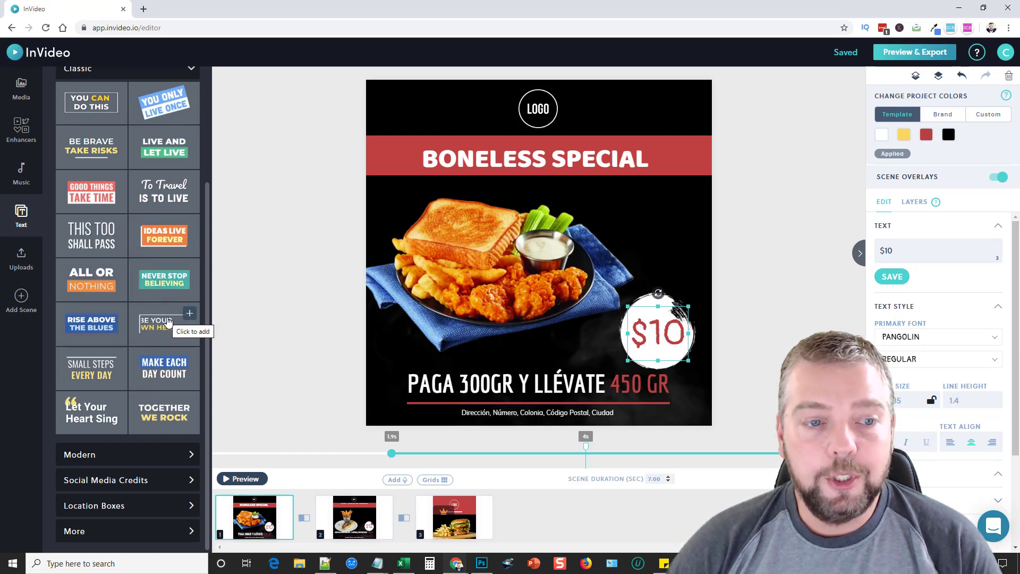
pyautogui.click(97, 455)
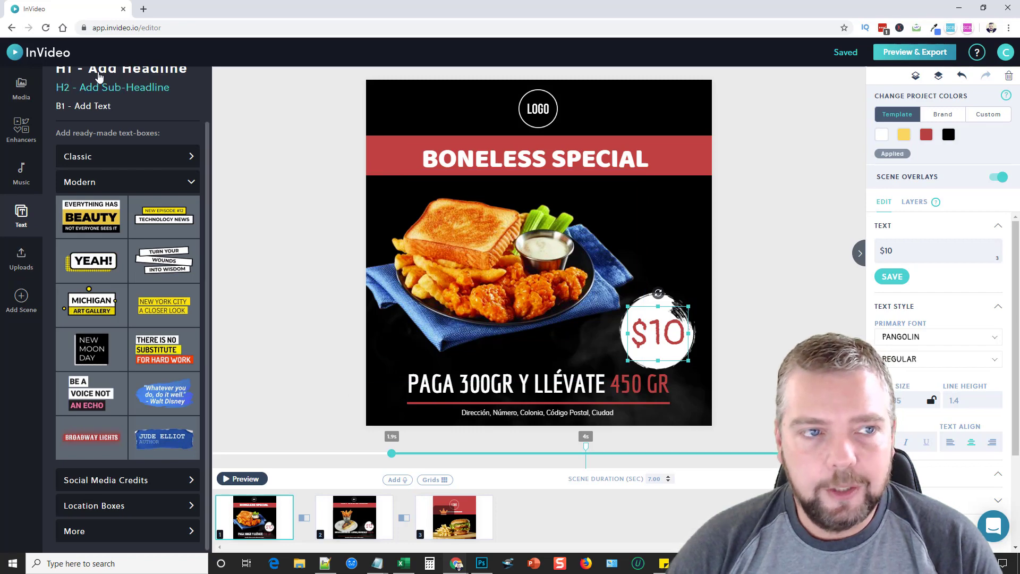
pyautogui.click(21, 87)
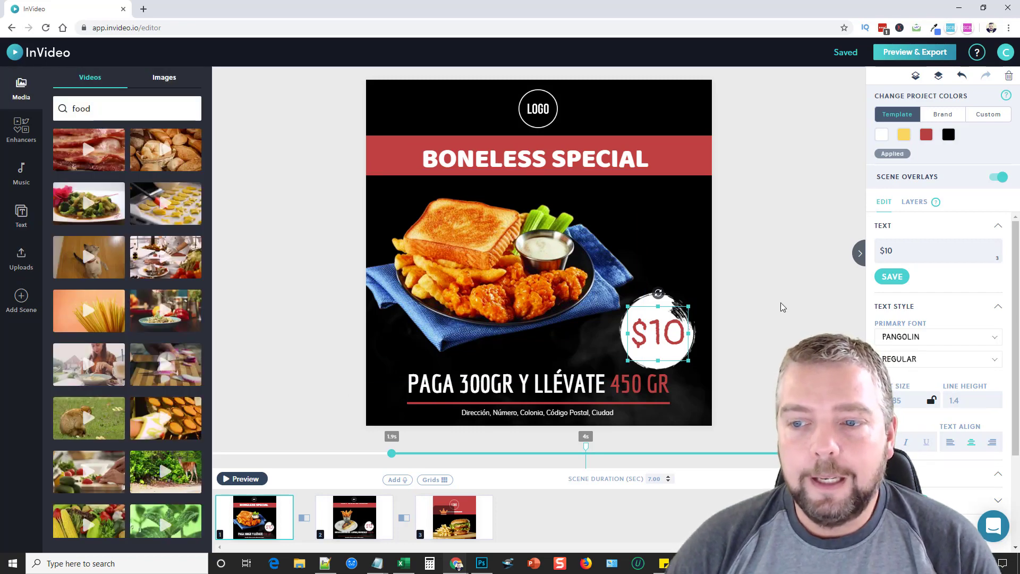
# Step: Review the hot-dog and burger scenes, then export the video via Preview & Export
pyautogui.click(359, 519)
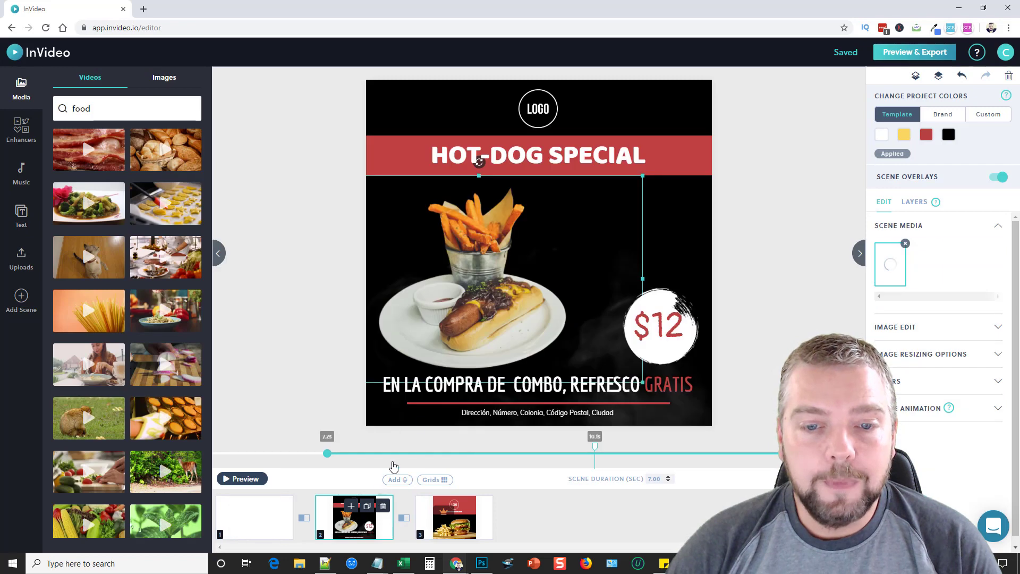
pyautogui.click(454, 523)
pyautogui.click(350, 523)
pyautogui.click(454, 524)
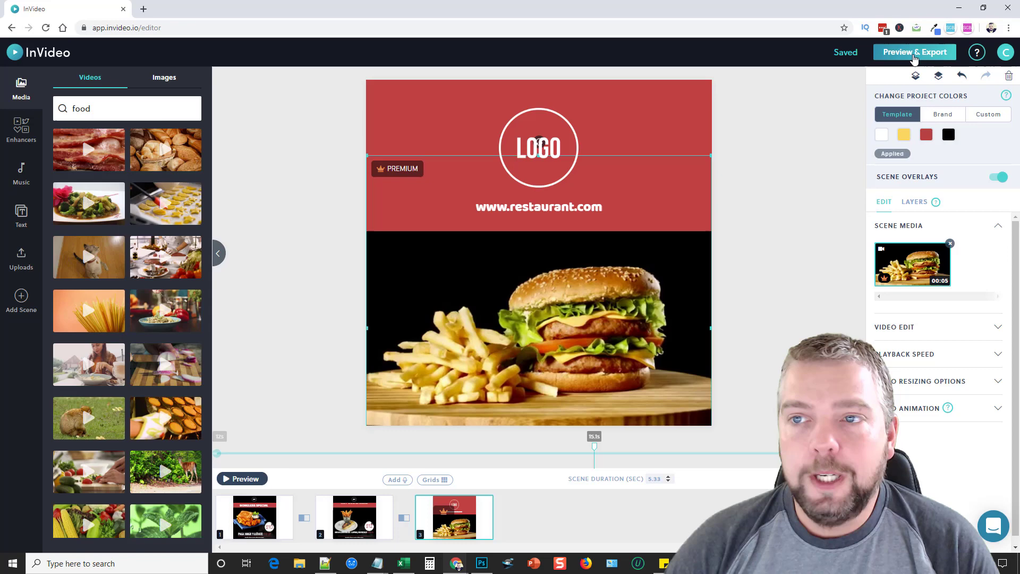
pyautogui.click(916, 53)
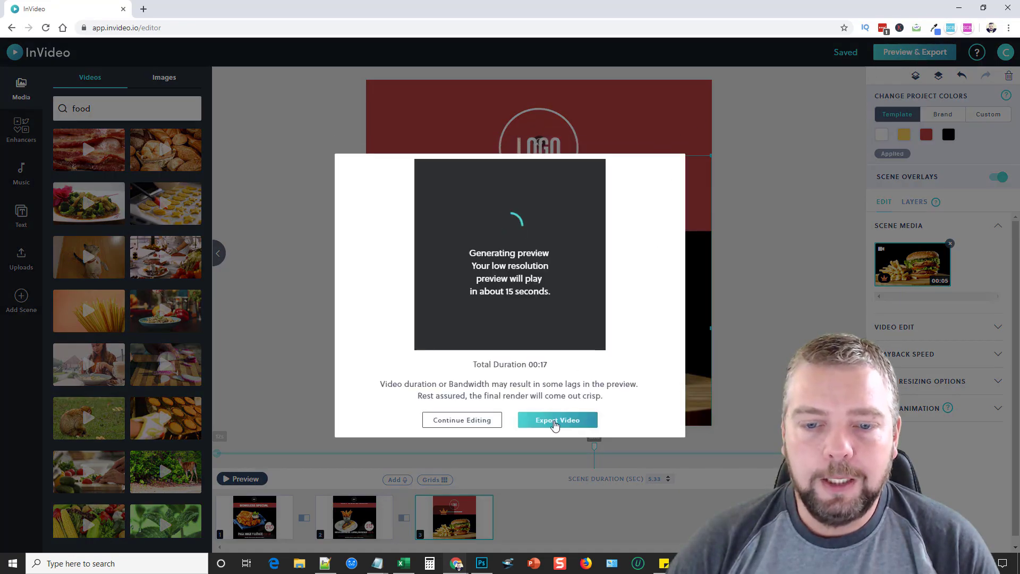
pyautogui.click(553, 420)
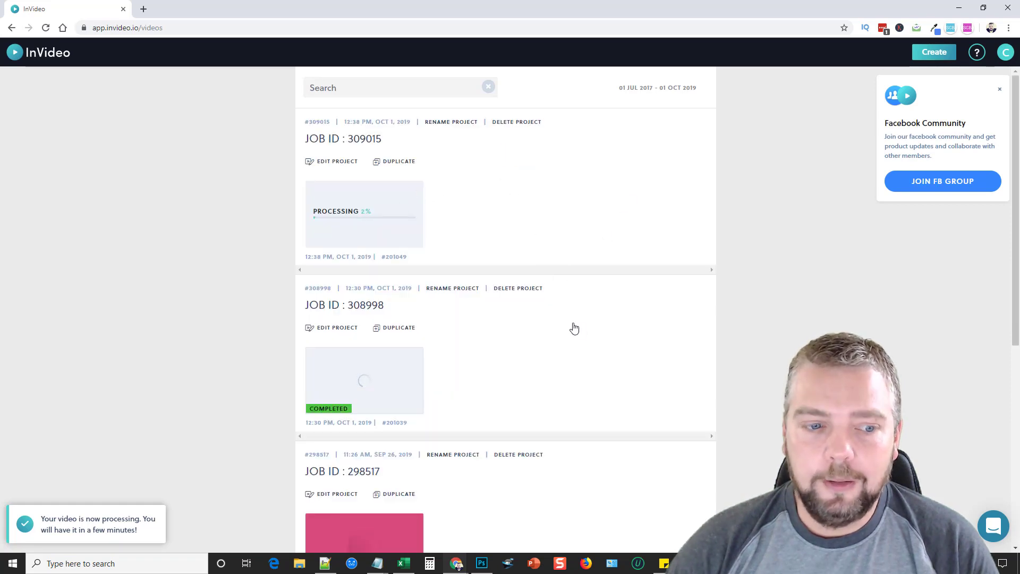
# Step: Open the earlier pink-thumbnail video from the projects list in full screen
pyautogui.scroll(-2, 574, 361)
pyautogui.moveTo(355, 431)
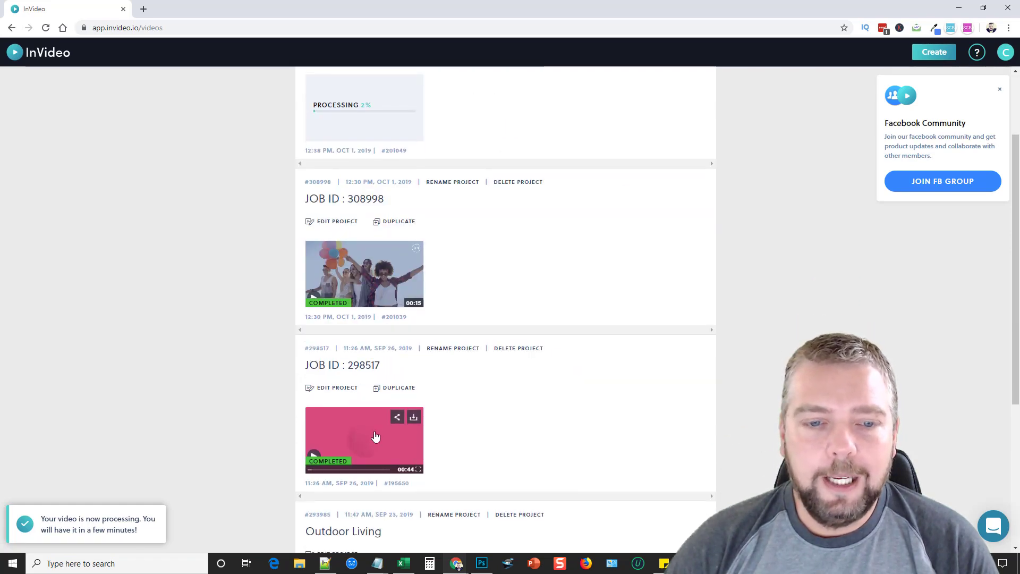
pyautogui.click(418, 469)
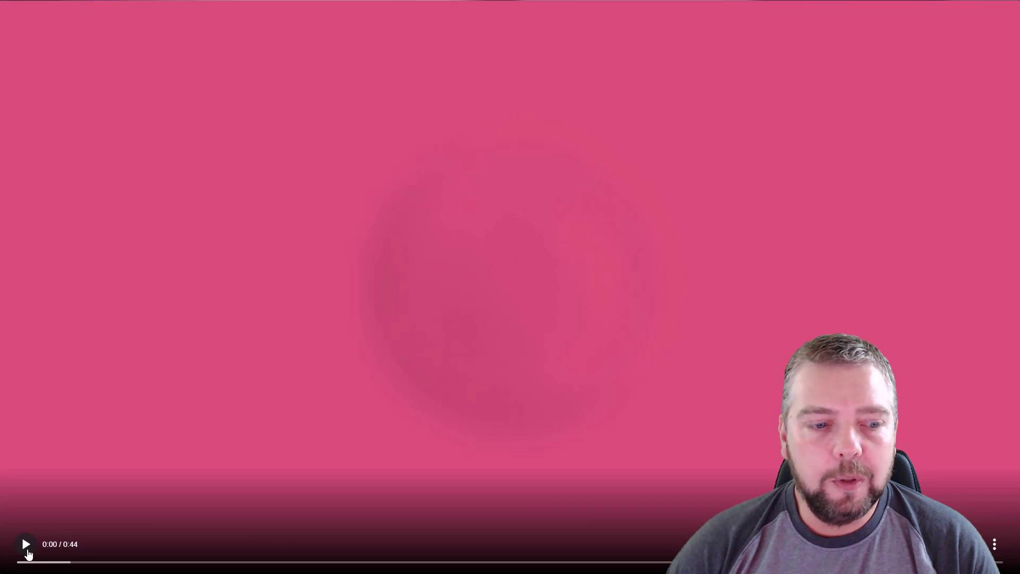
# Step: Play the earlier completed 0:44 video in the full-screen player
pyautogui.click(25, 544)
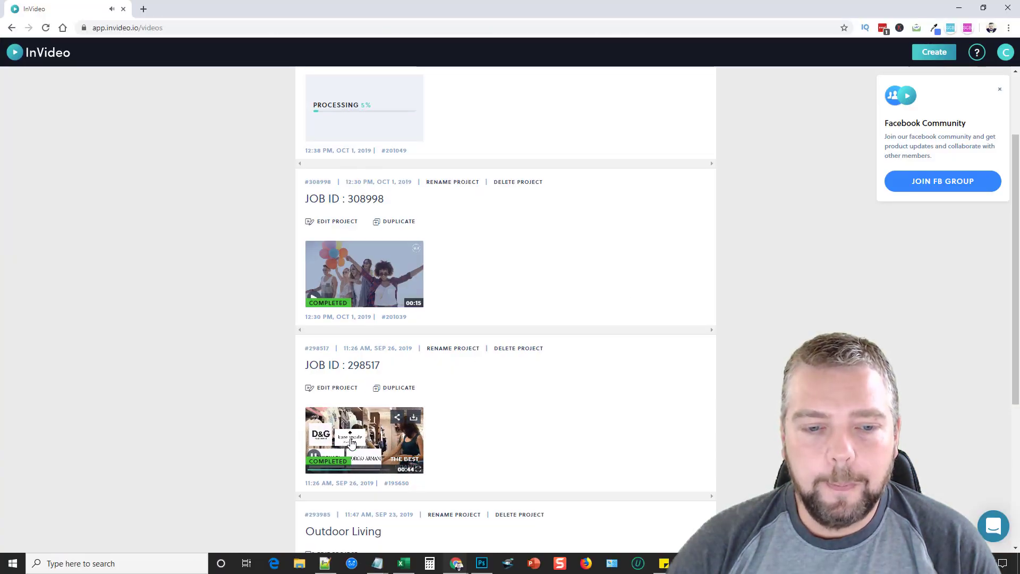
# Step: Pause the thumbnail video and dismiss the Facebook community prompt
pyautogui.click(359, 446)
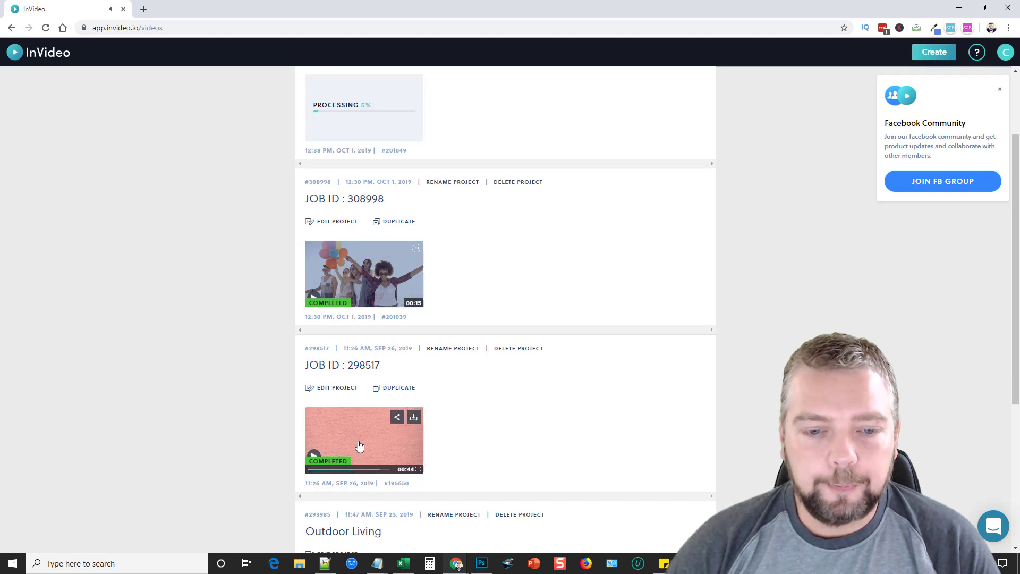
pyautogui.scroll(2, 510, 441)
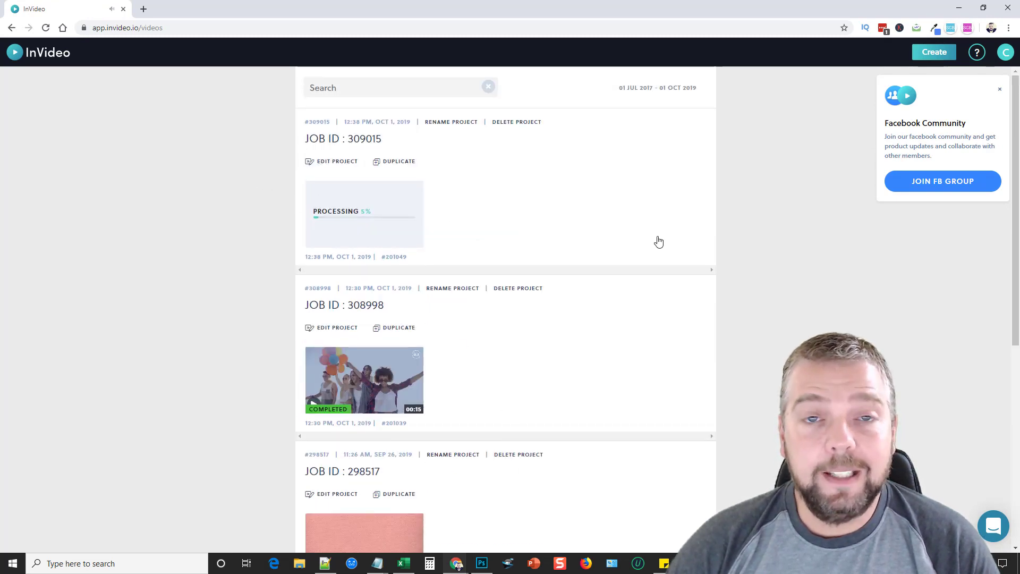
pyautogui.click(999, 89)
# Step: Log out of the InVideo account and go to the pricing page via the logo
pyautogui.click(1005, 54)
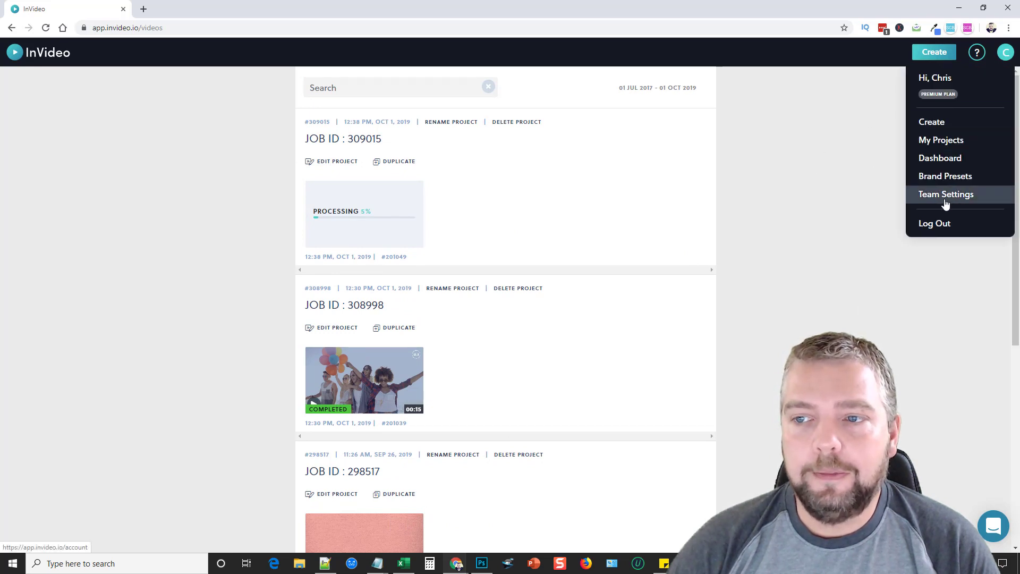
pyautogui.click(941, 222)
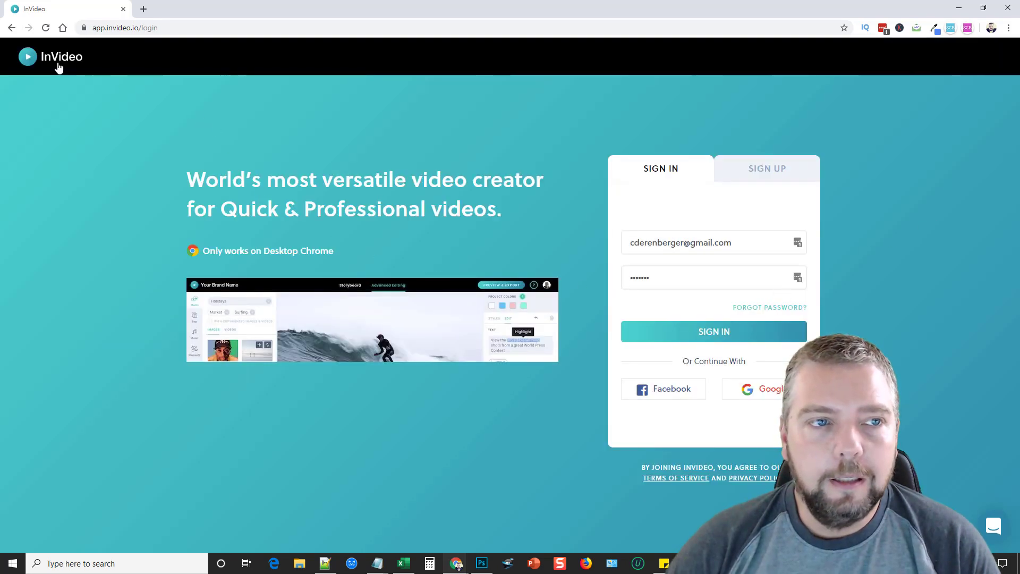
pyautogui.click(57, 62)
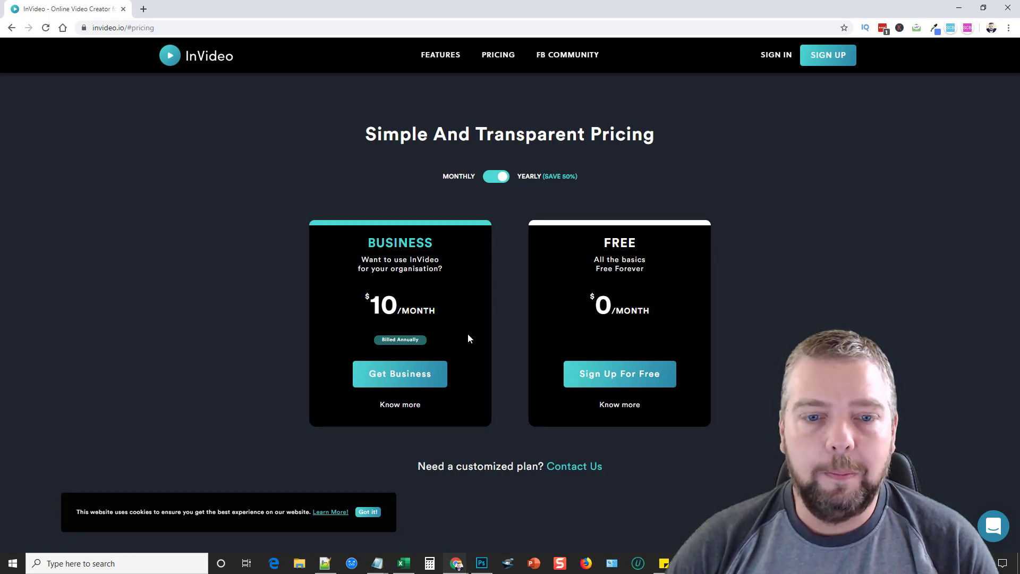
# Step: Switch pricing from yearly to monthly, showing Business at $20/month beside the free plan
pyautogui.click(494, 179)
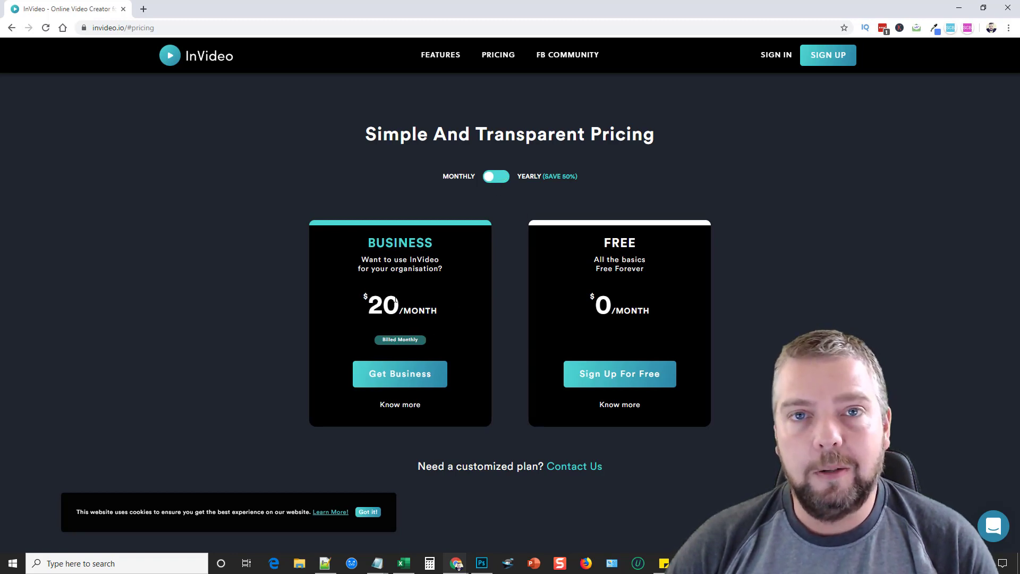